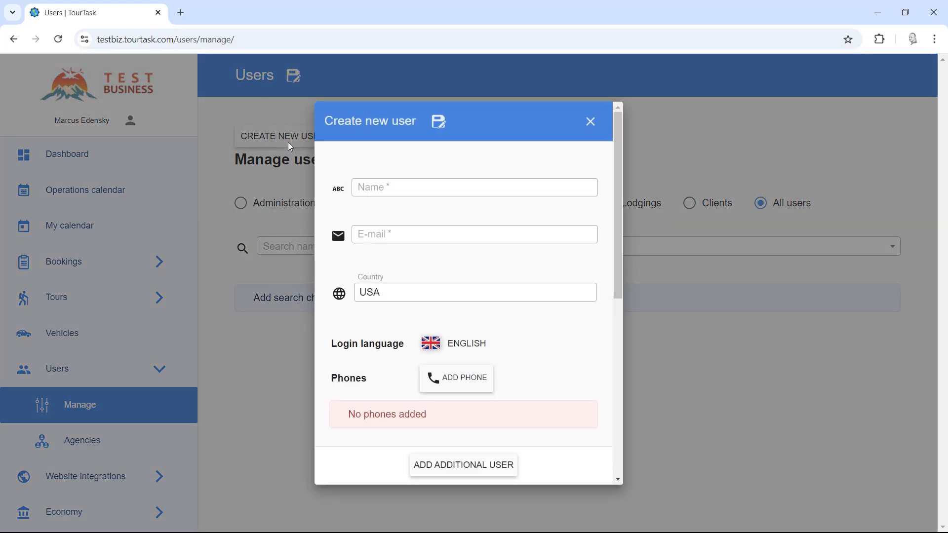
Enter the new user's full name and e-mail address.
click(406, 187)
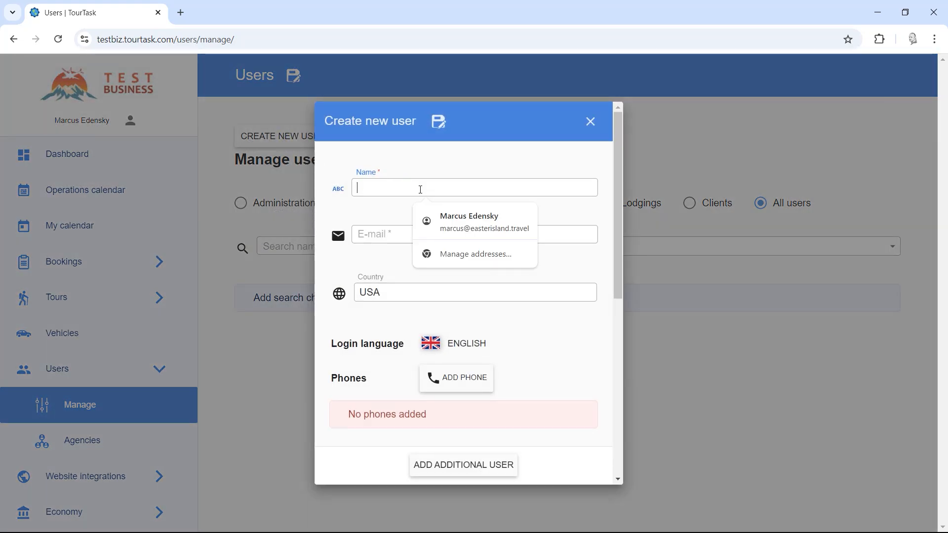
key(Tab)
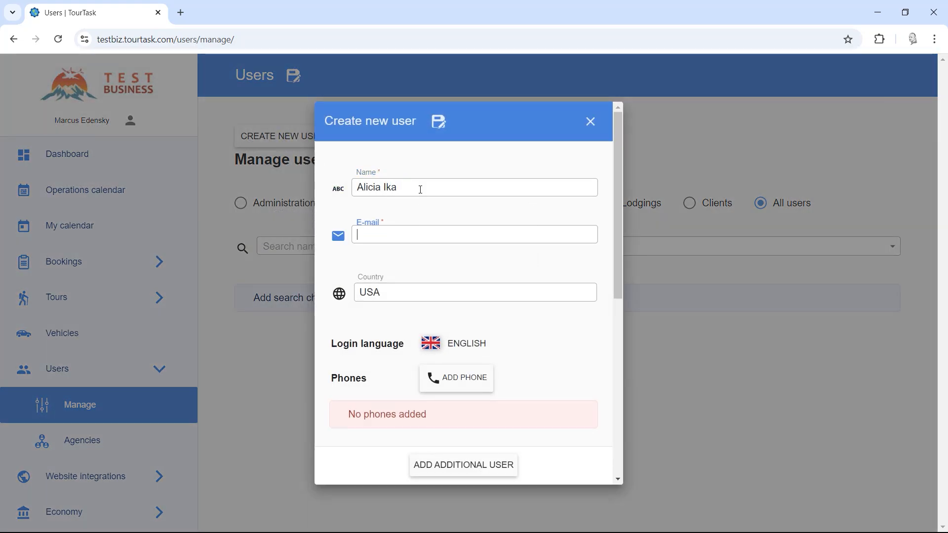
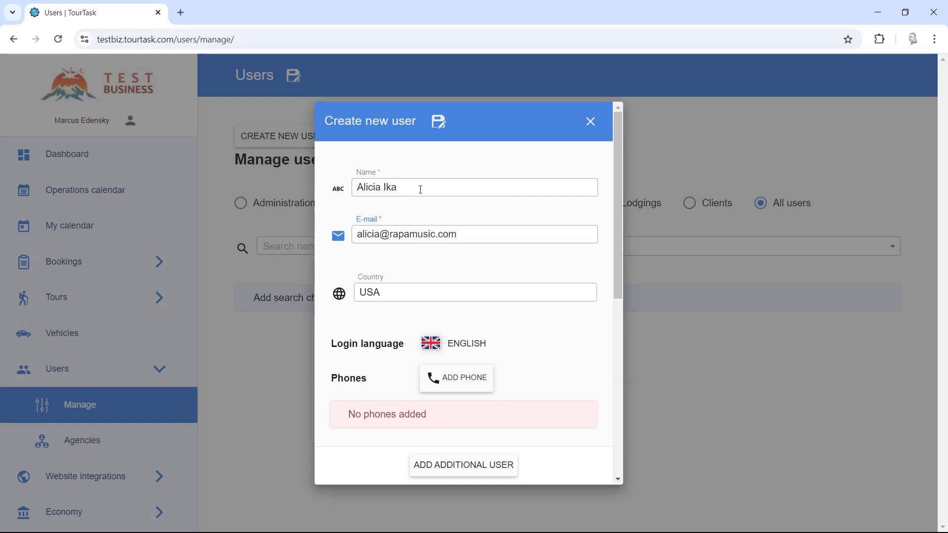
Set the user's login language to Spanish.
scroll(430, 262, down, 1)
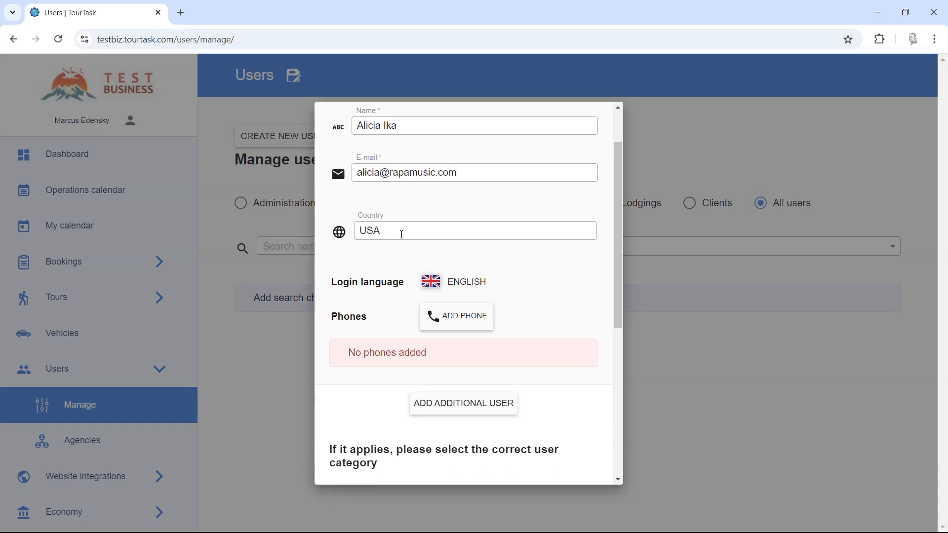
click(402, 233)
click(381, 194)
scroll(375, 236, down, 1)
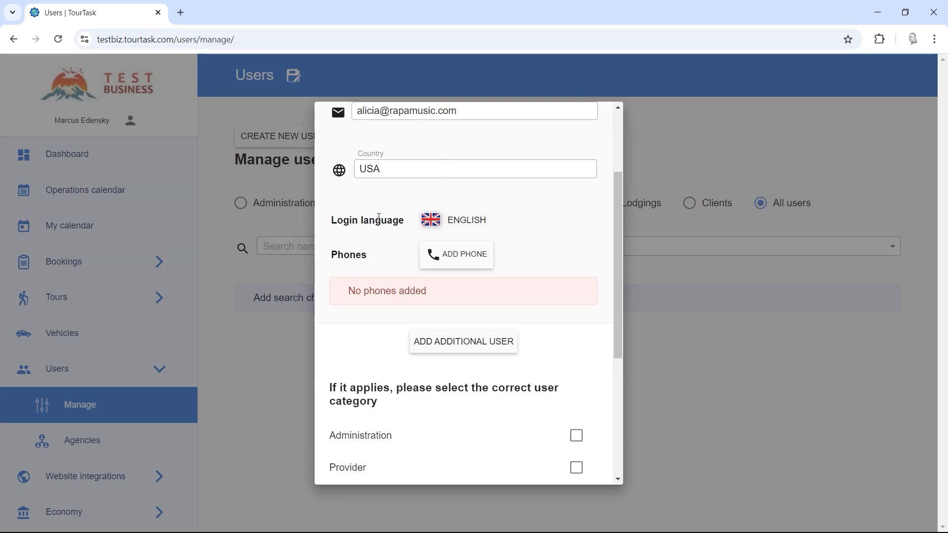
click(454, 221)
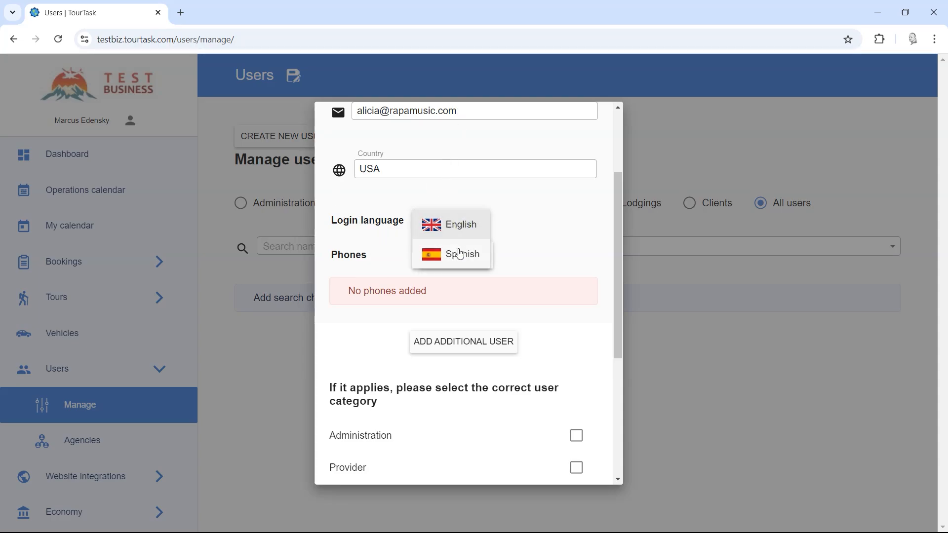
click(459, 253)
click(452, 254)
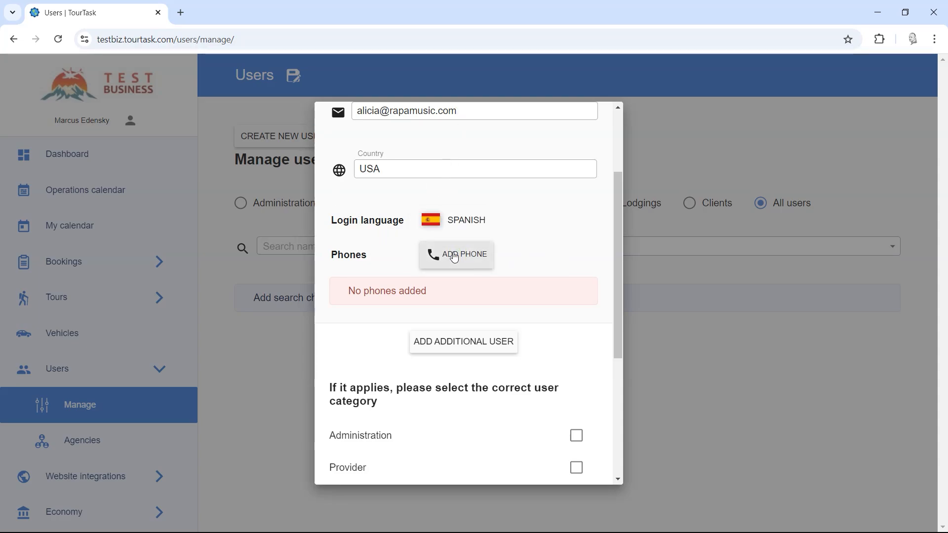
Add a first phone entry with the USA country code and enter the phone number.
click(488, 304)
text(123456789)
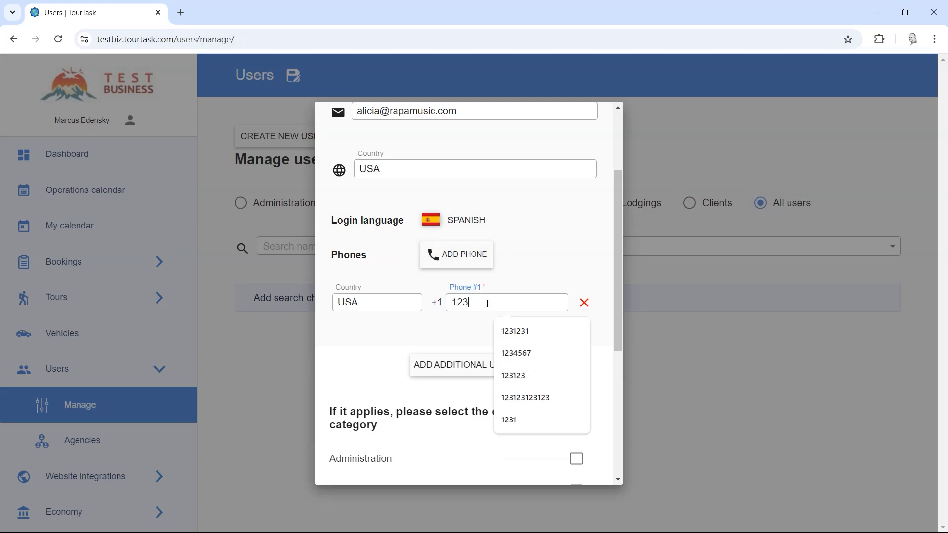
Add a second phone entry, set its country to Chile, and enter the phone number.
click(455, 261)
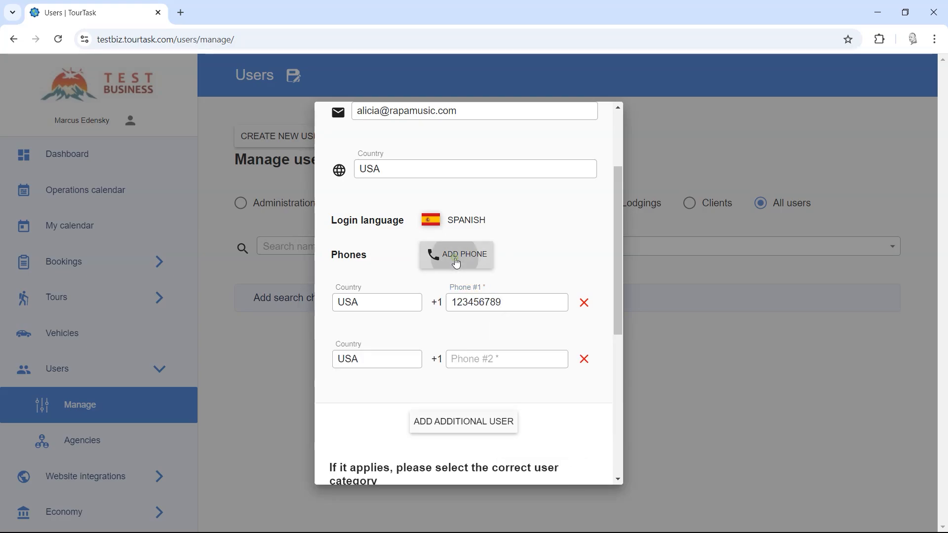
click(365, 357)
drag(365, 358, 328, 361)
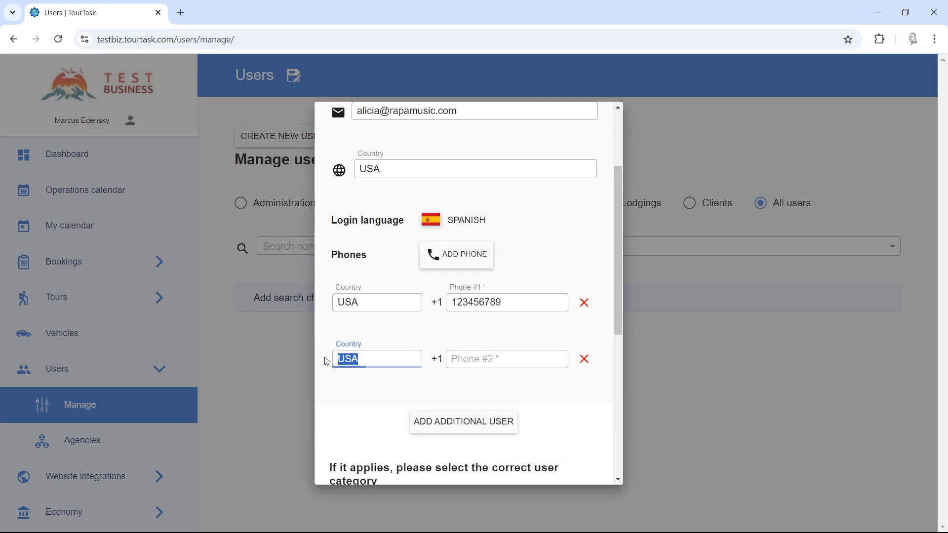
text(chile)
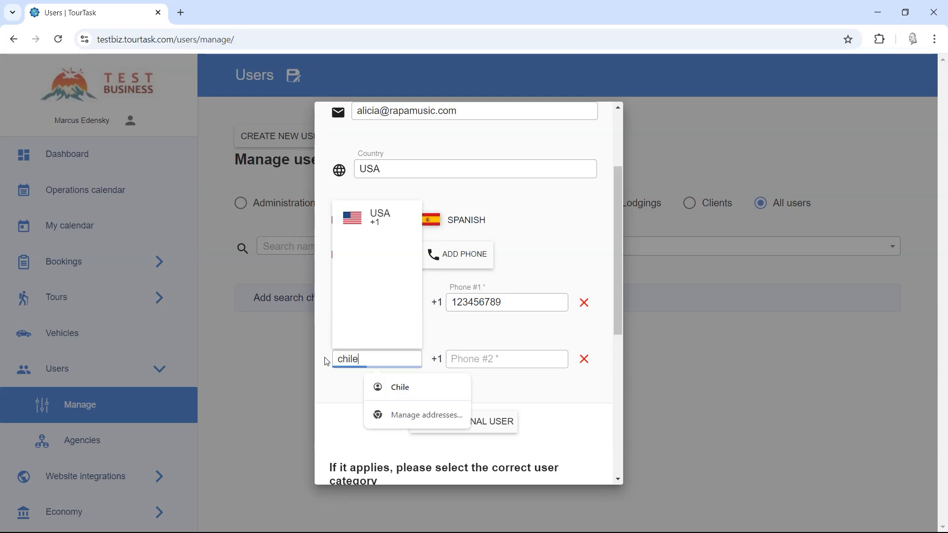
click(391, 219)
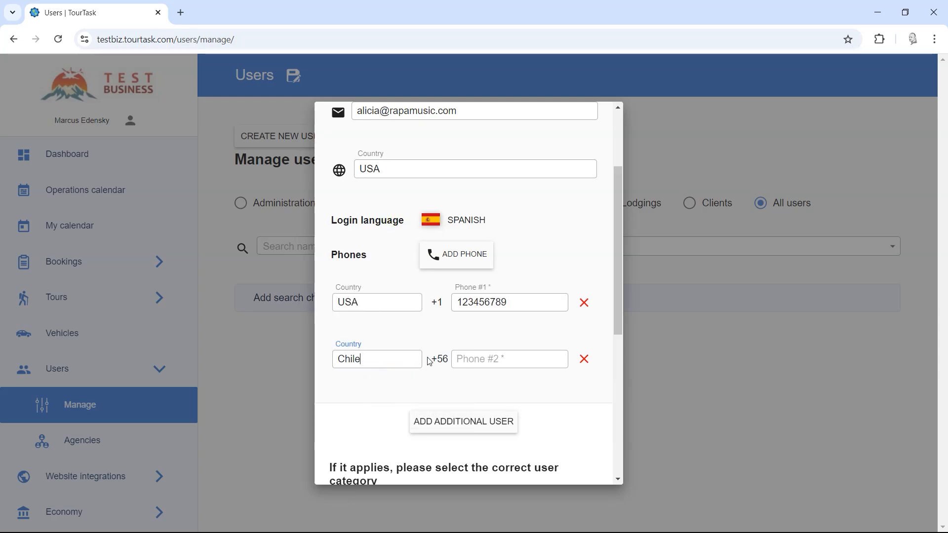
click(459, 360)
text(123456789)
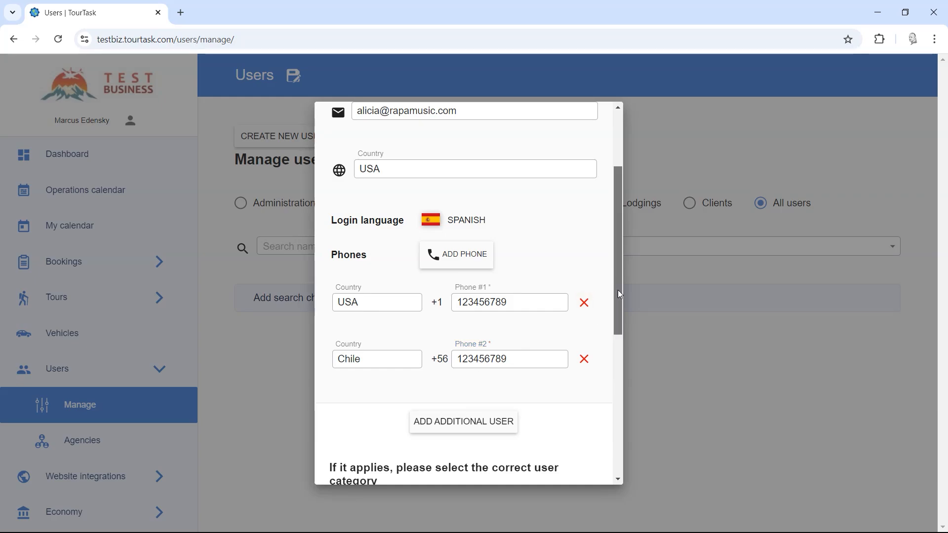
Add an additional user to the creation form.
drag(618, 289, 621, 319)
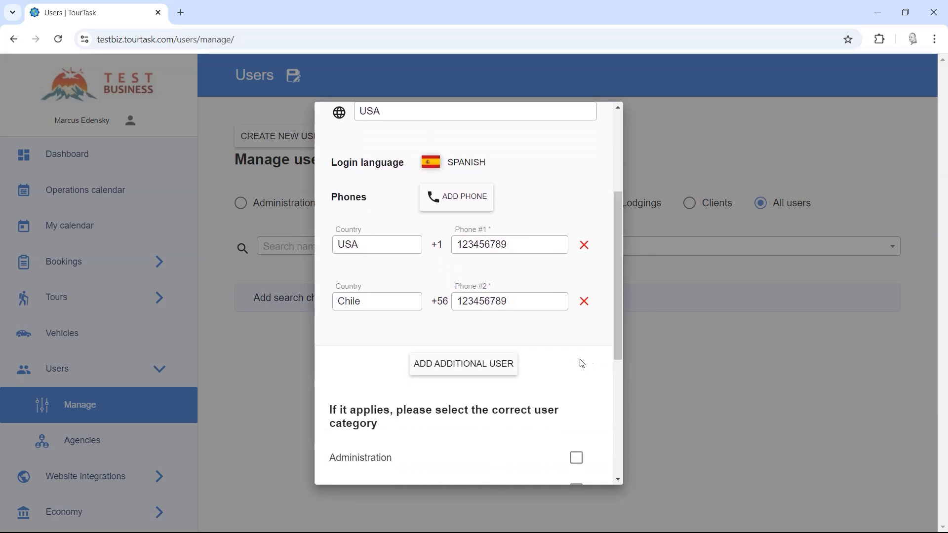
click(467, 368)
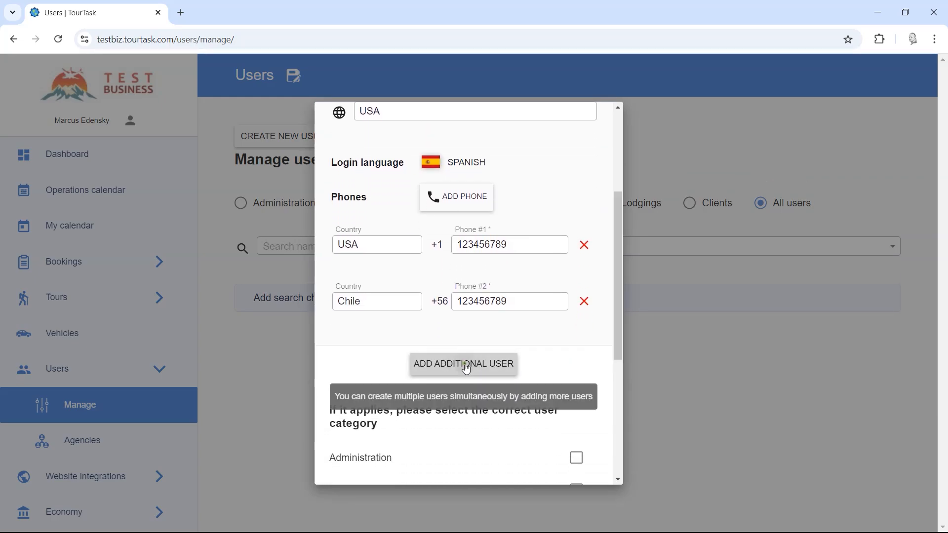
drag(619, 292, 623, 189)
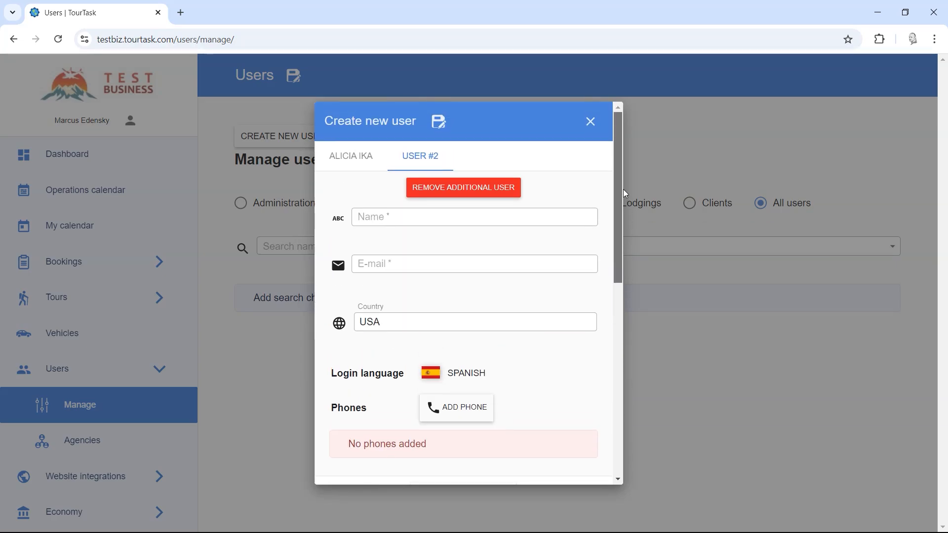
Enter the second user's full name and e-mail address.
click(393, 220)
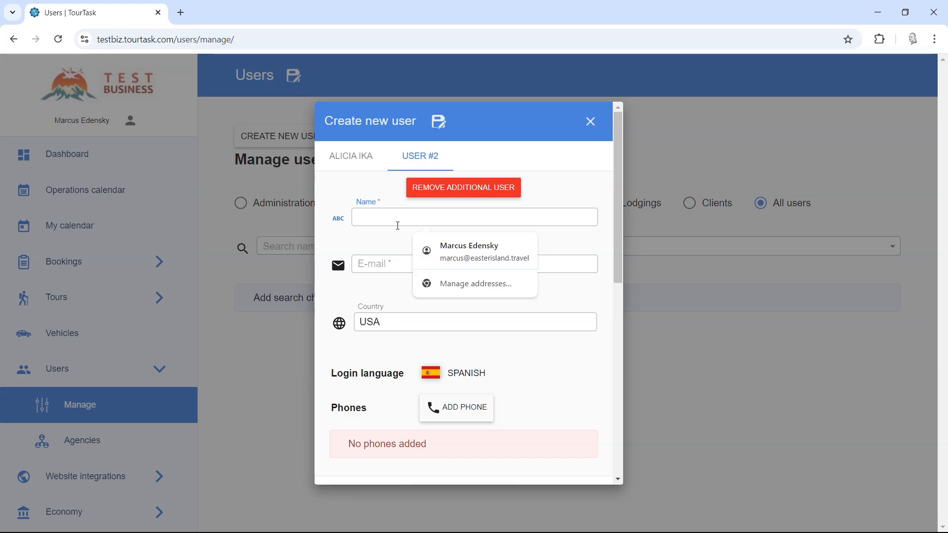
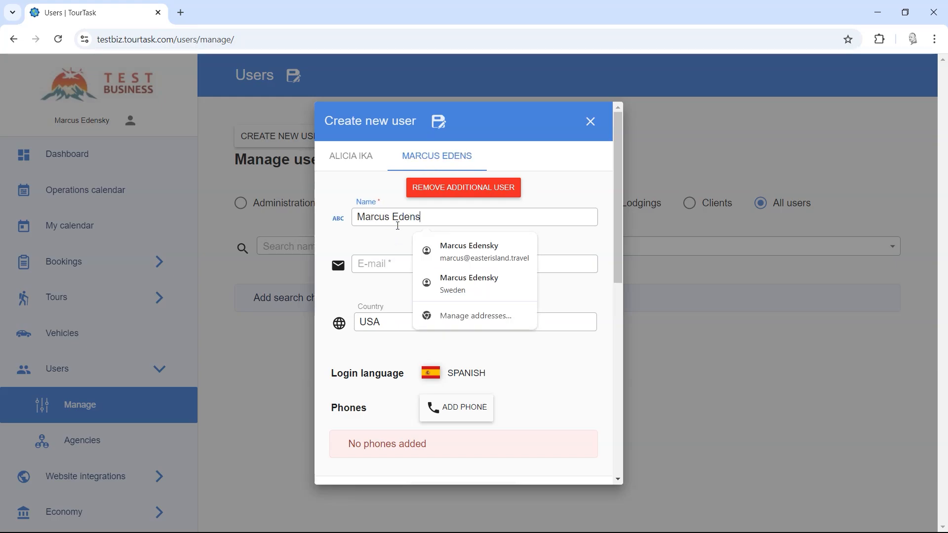
key(Tab)
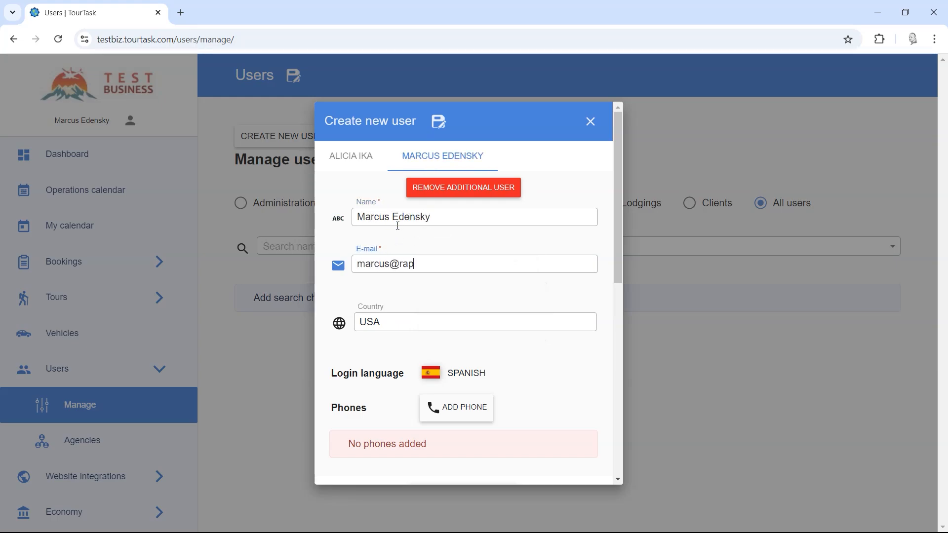
key(Tab)
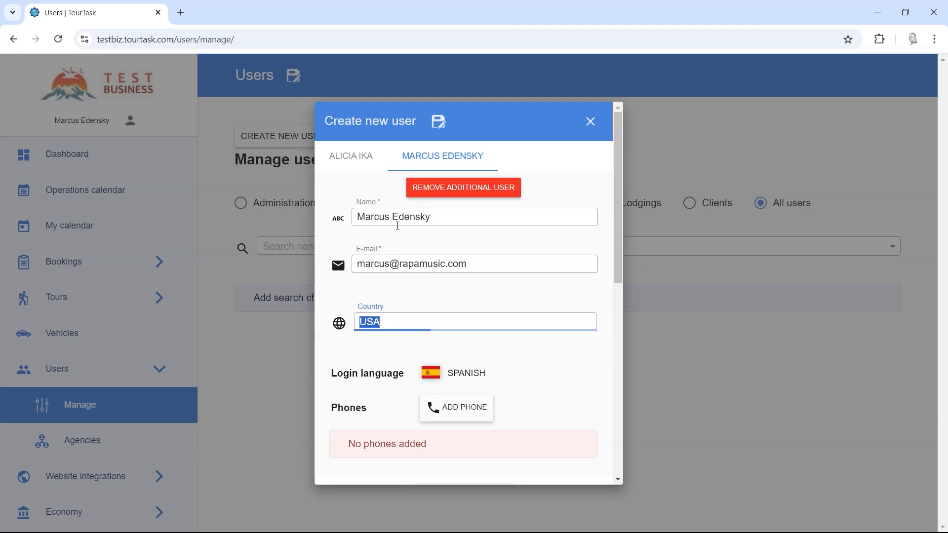
Set the second user's country to Chile and login language to English.
text(chile)
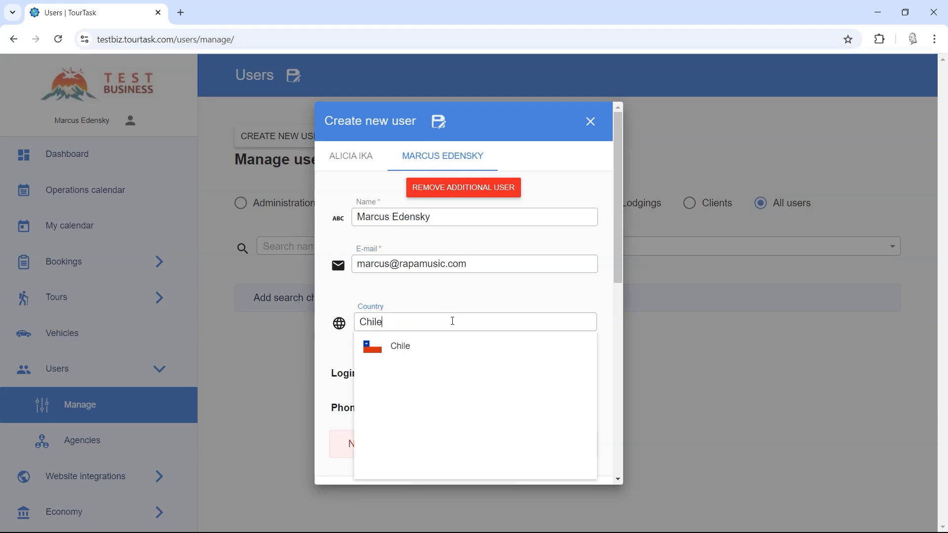
click(459, 347)
drag(618, 261, 617, 344)
click(452, 201)
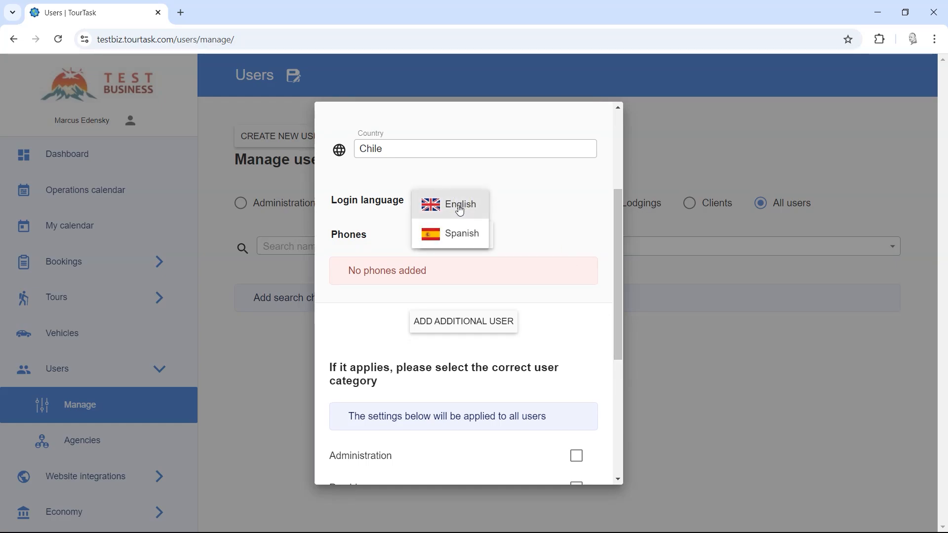
click(459, 205)
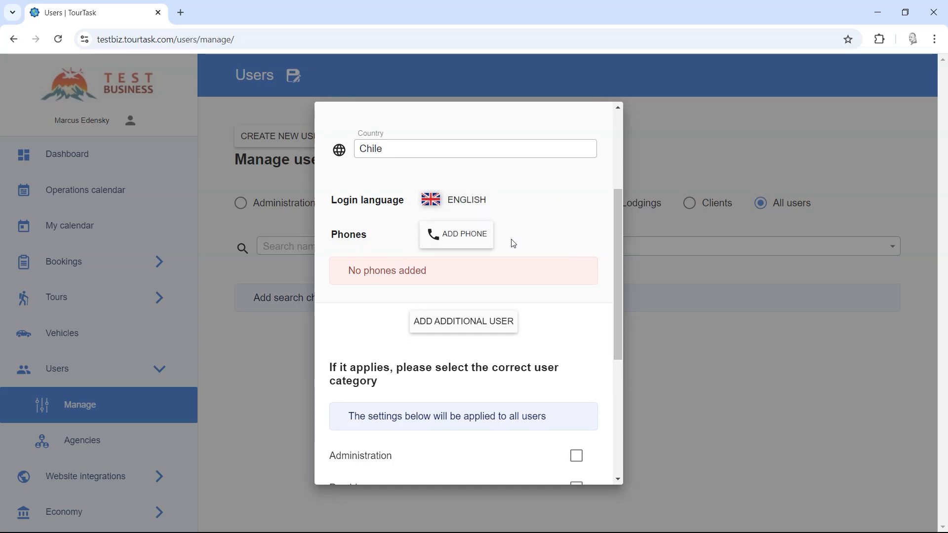
Add a phone entry for the second user with country Chile and enter the phone number.
click(452, 234)
drag(419, 278, 318, 262)
text(chile)
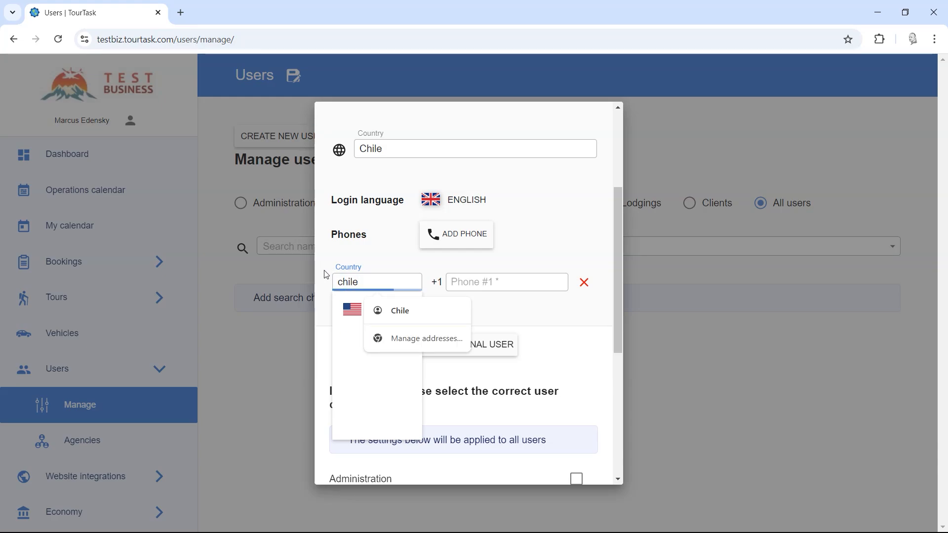
click(347, 311)
click(462, 286)
text(123456789)
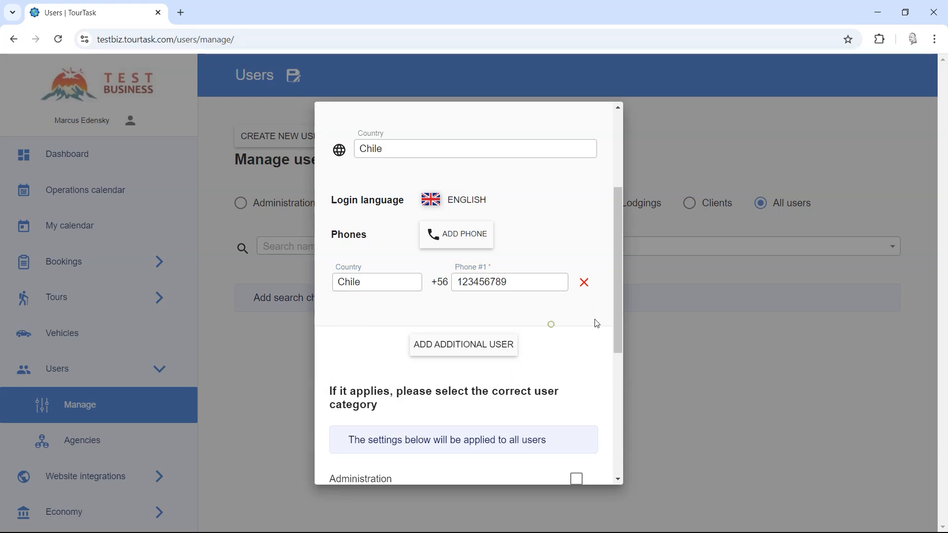
mouse_move(617, 309)
mouse_down()
mouse_move(618, 209)
mouse_move(627, 306)
mouse_up()
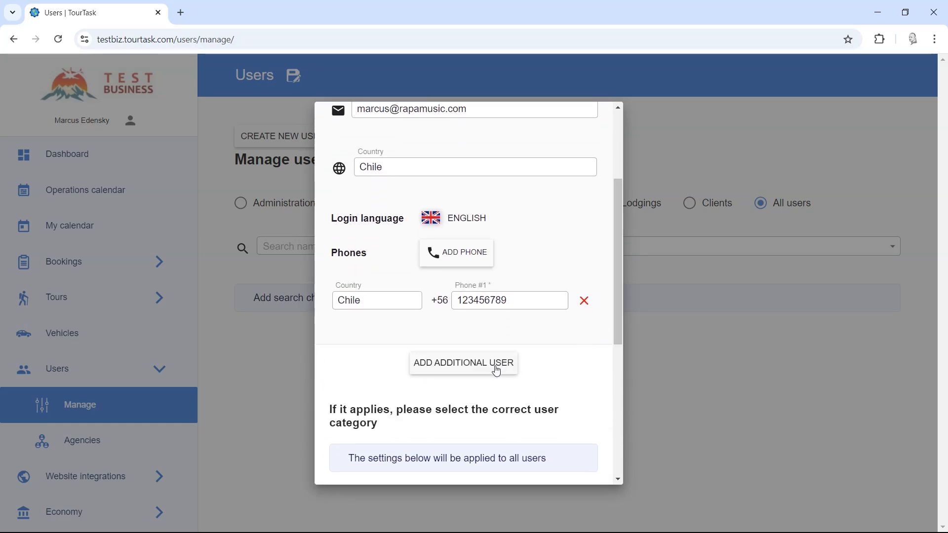
click(443, 365)
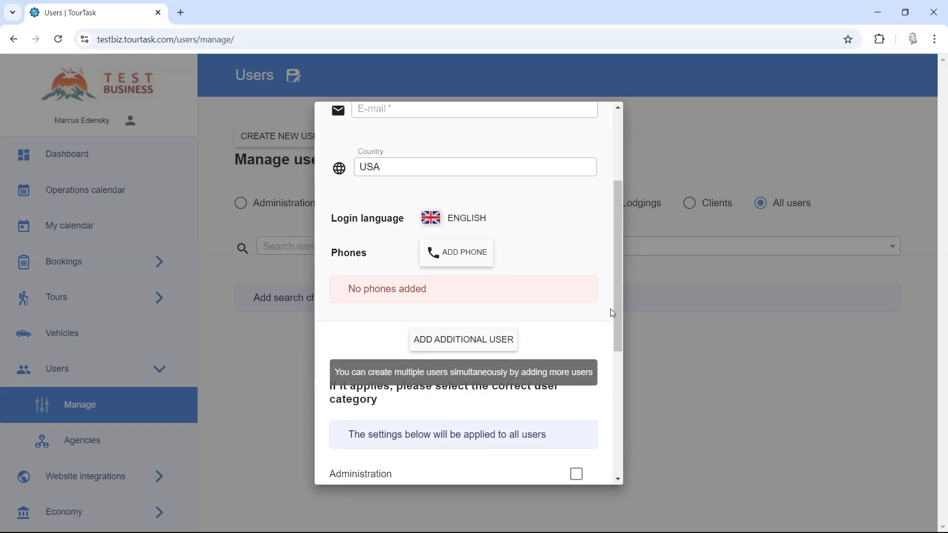
drag(618, 262, 618, 197)
click(445, 154)
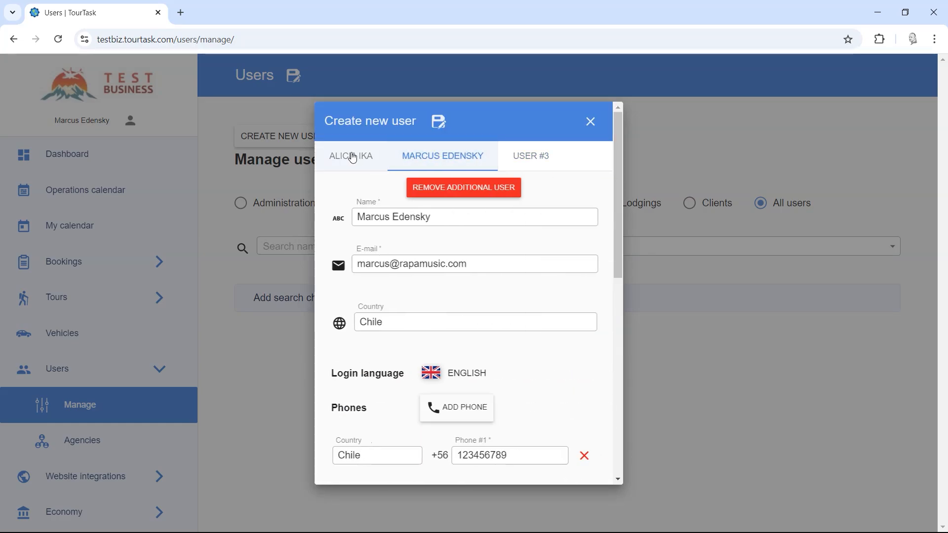
click(350, 156)
click(427, 157)
click(530, 158)
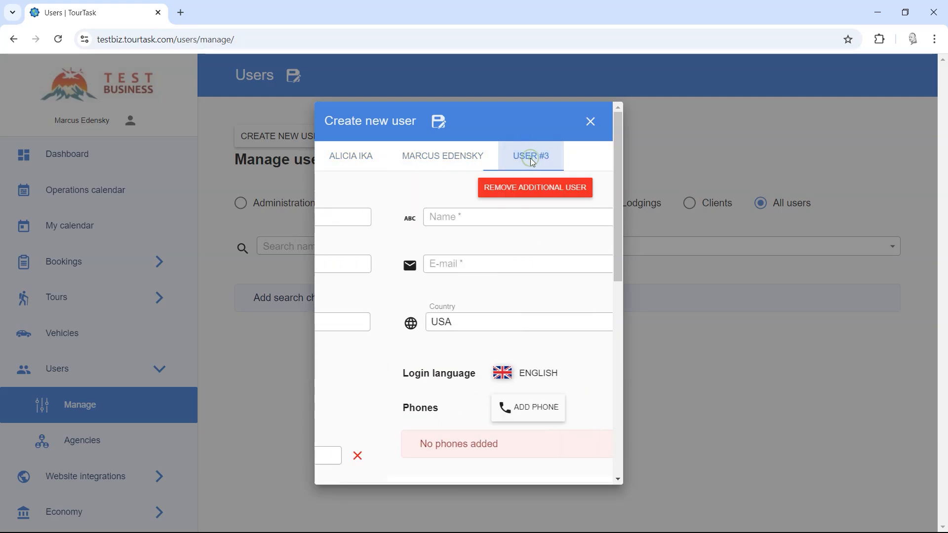
click(471, 189)
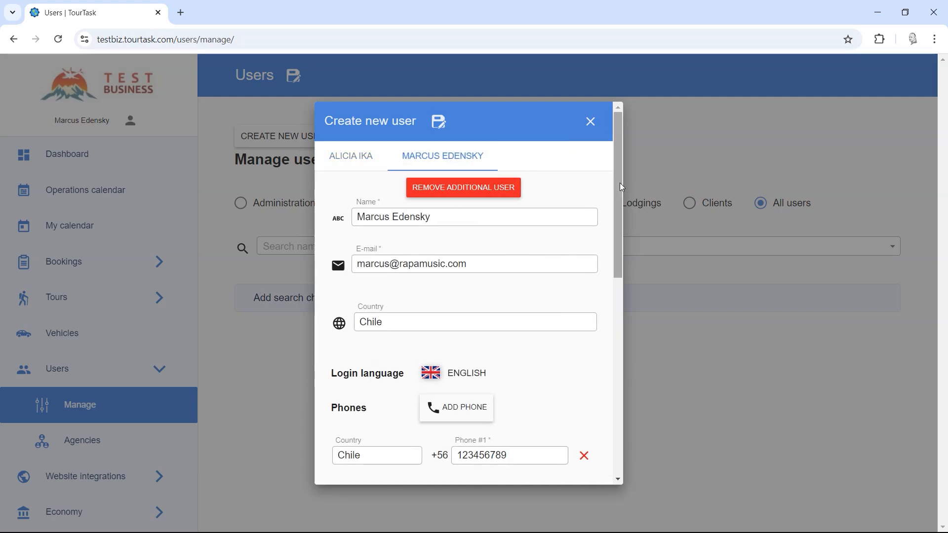
Assign the Administration user category to the new users.
drag(619, 185, 608, 379)
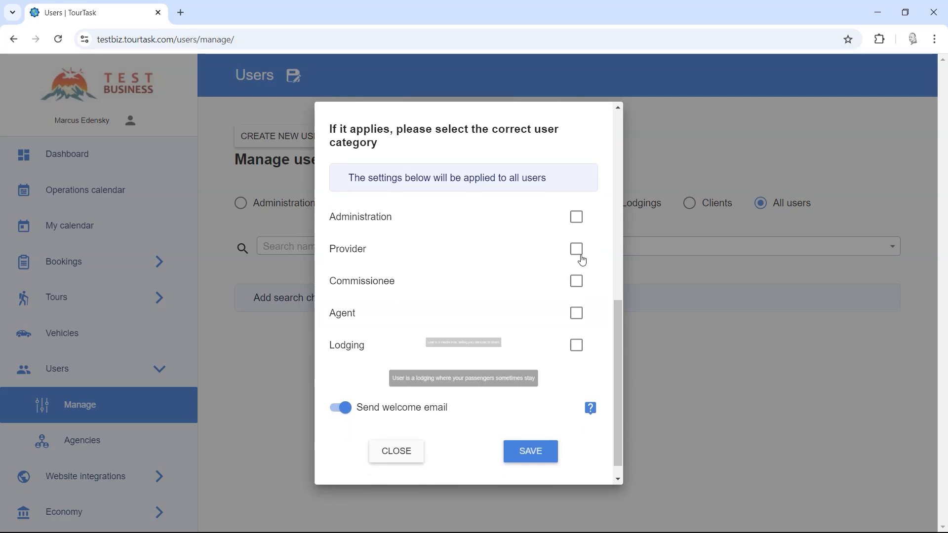
click(577, 217)
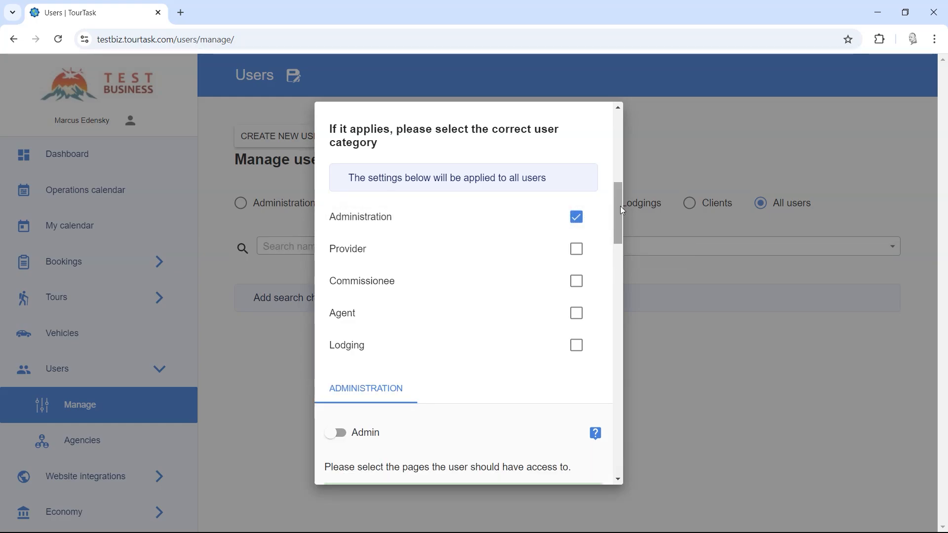
drag(620, 206, 620, 256)
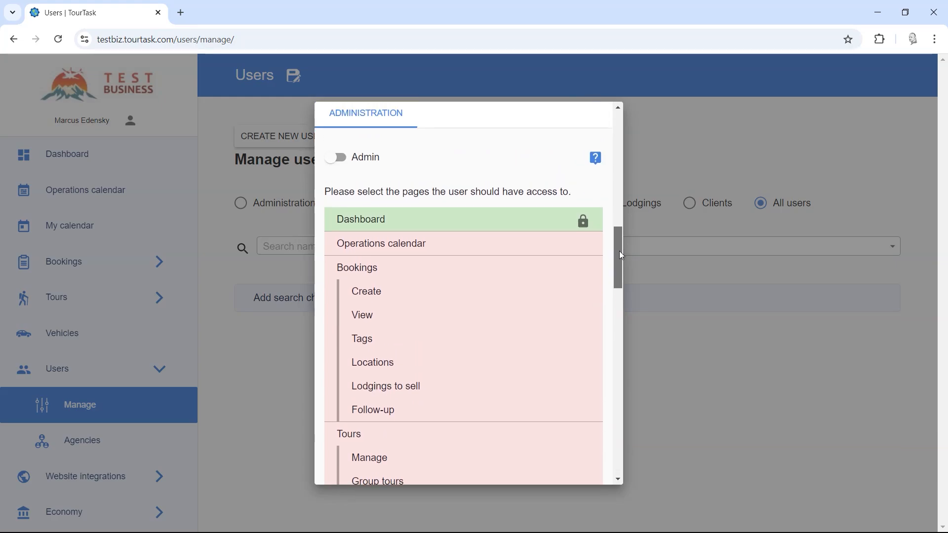
click(342, 158)
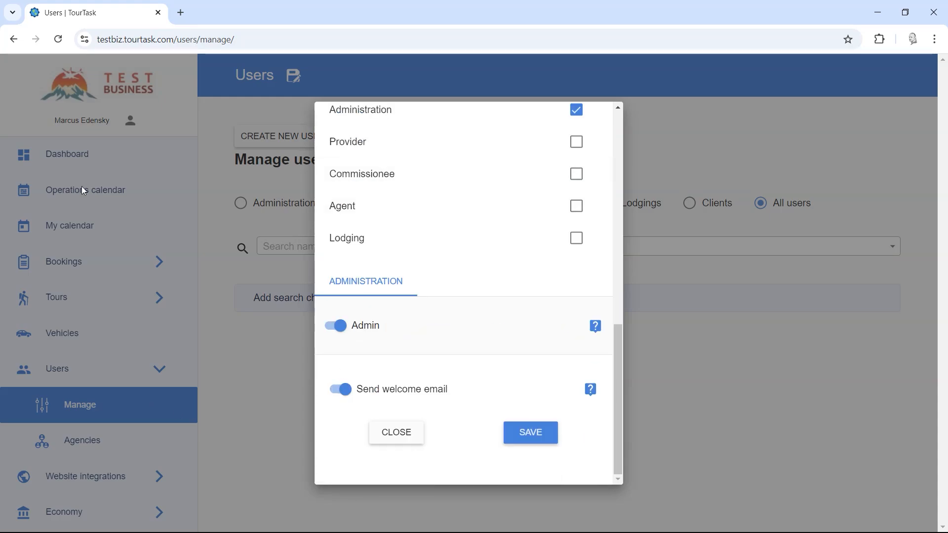
click(342, 324)
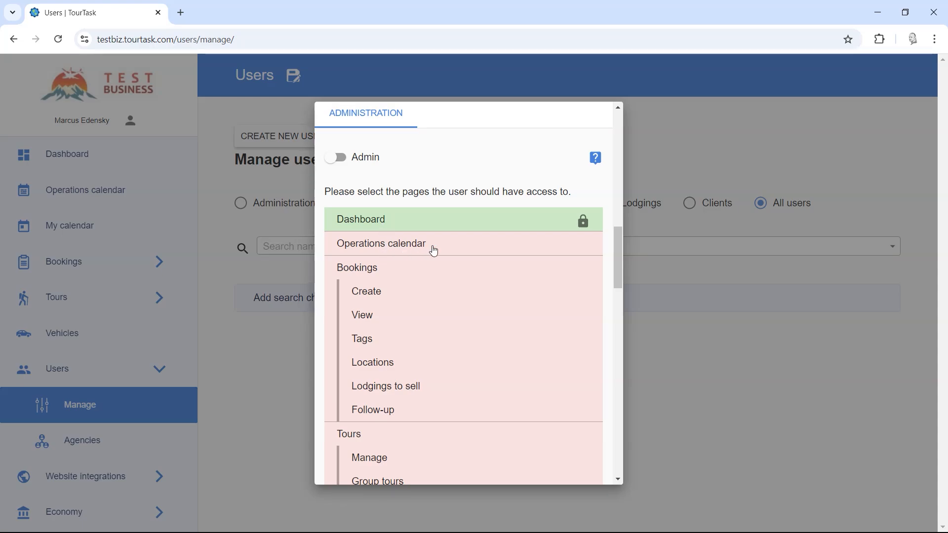
Toggle access to the Operations calendar and Bookings pages on and off.
drag(620, 256, 616, 262)
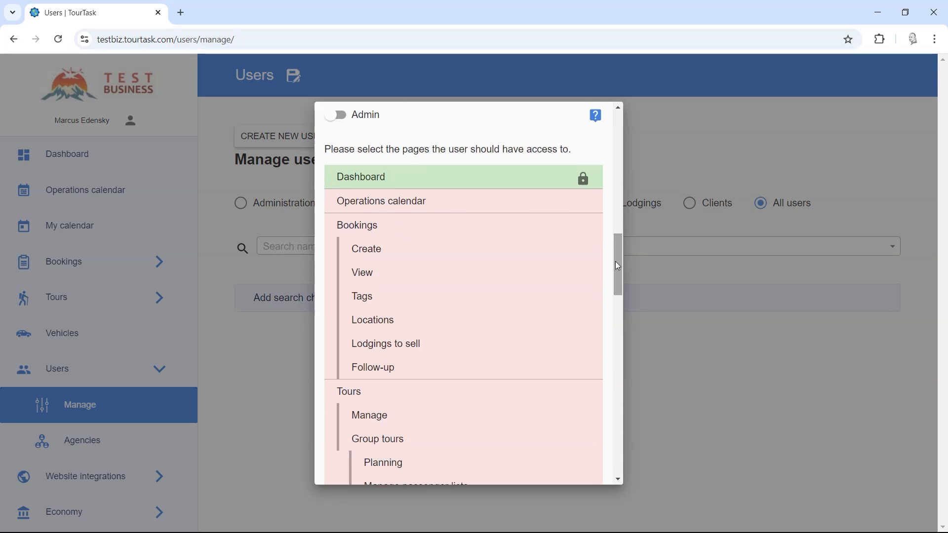
click(403, 202)
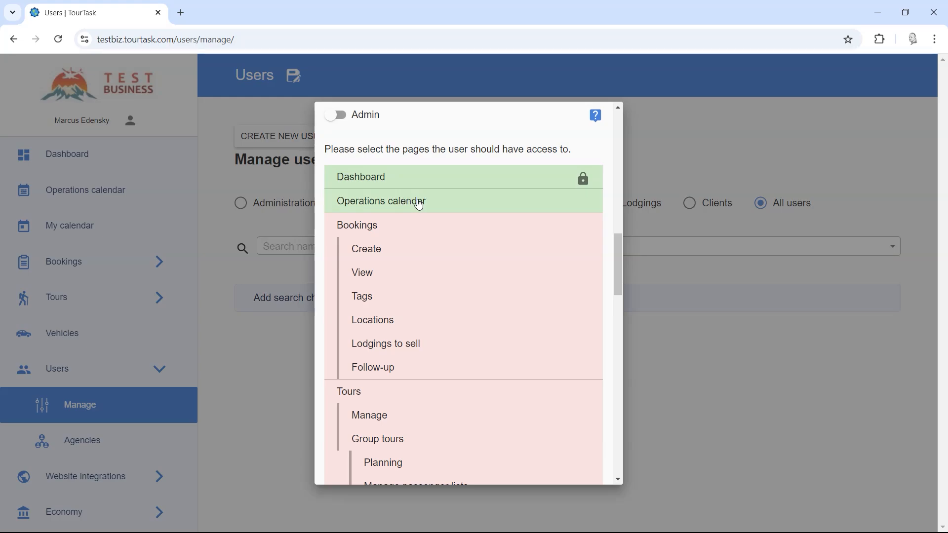
click(466, 204)
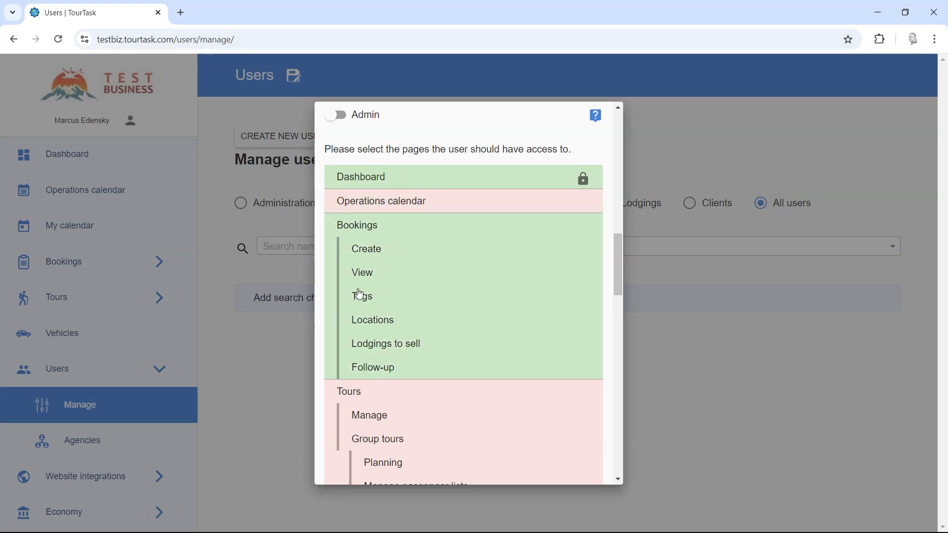
click(372, 231)
click(379, 276)
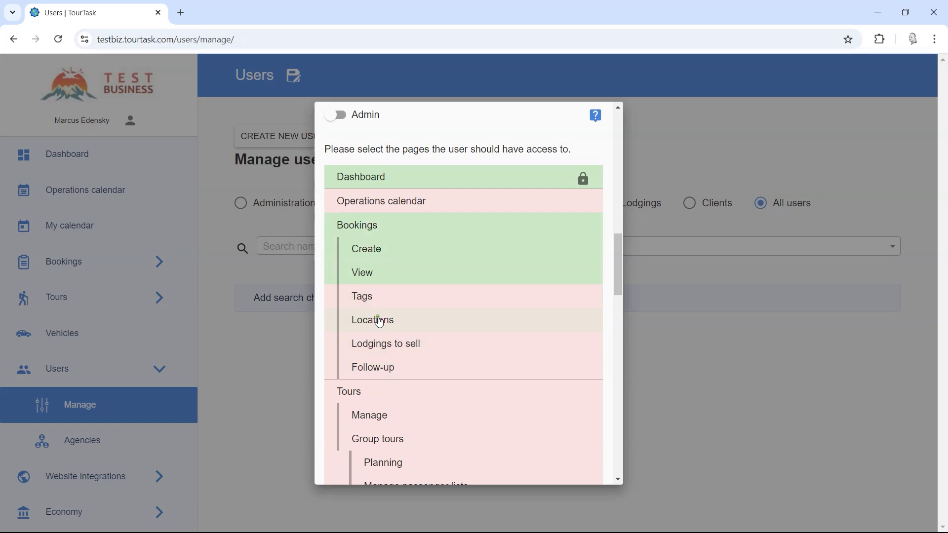
click(379, 271)
click(378, 252)
Toggle access to the Tours section and its Manage page.
drag(609, 259, 614, 302)
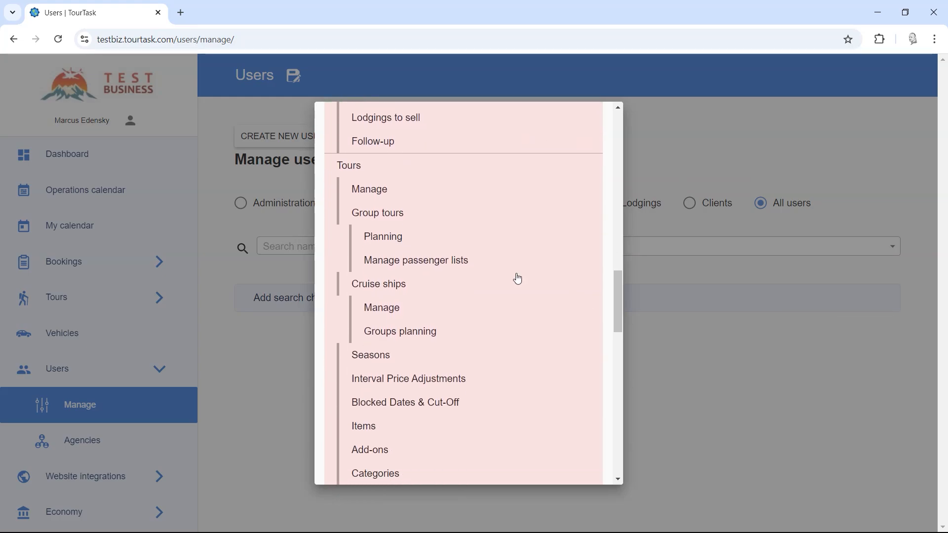
click(377, 192)
click(375, 191)
click(371, 168)
Switch on the Admin option for the Administration category.
drag(622, 310, 610, 223)
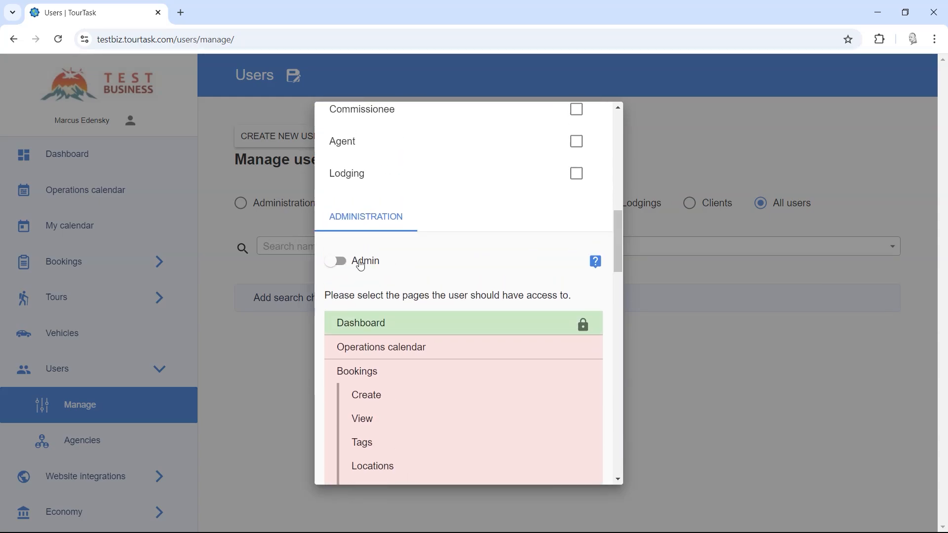
click(361, 265)
Add the Provider user category and open its settings tab.
drag(617, 376, 617, 318)
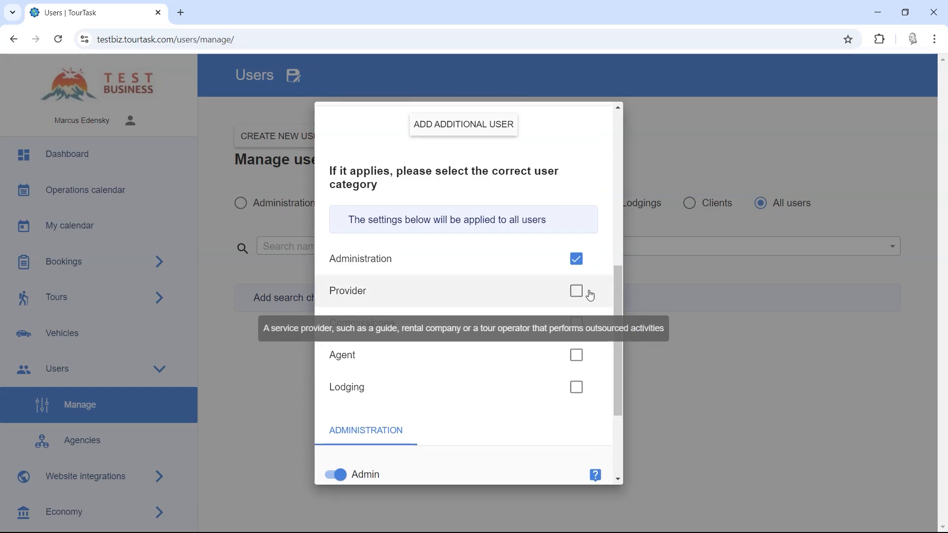
click(376, 295)
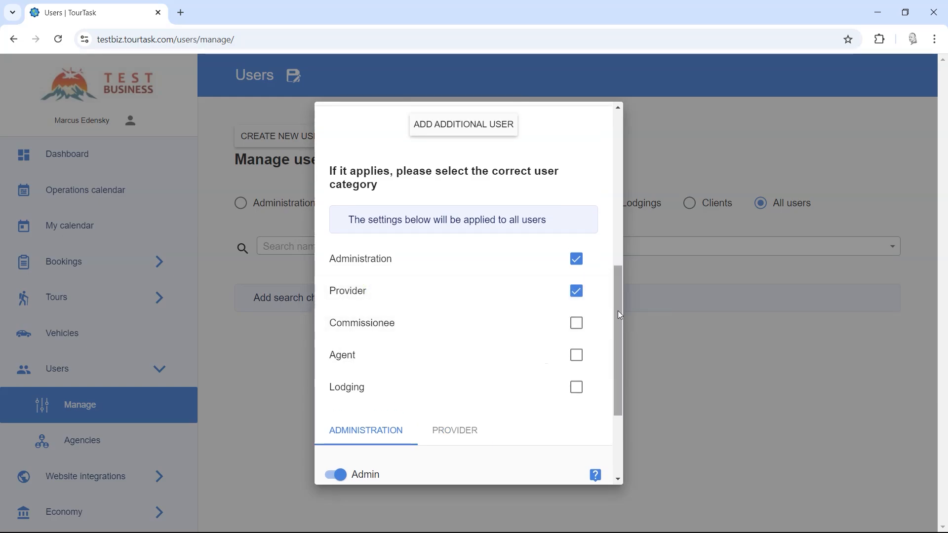
drag(618, 313, 617, 381)
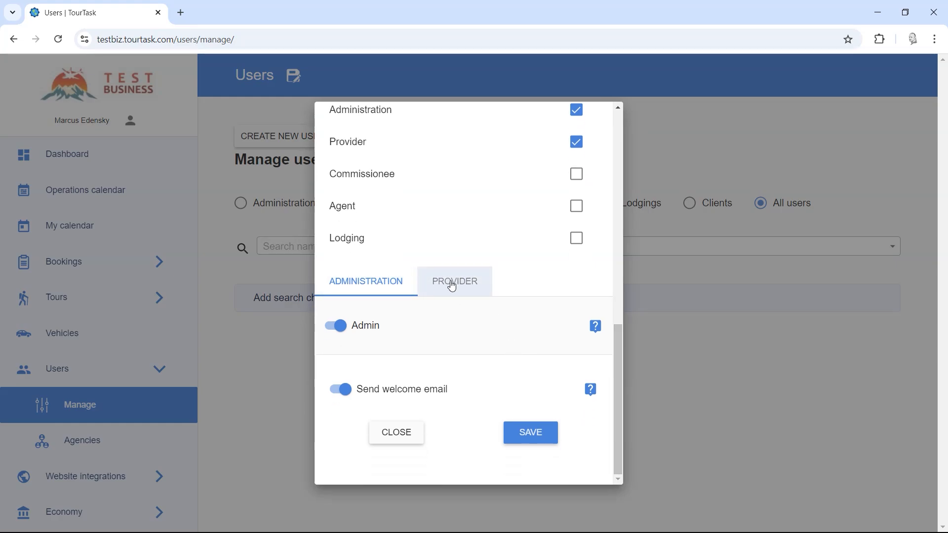
scroll(551, 209, up, 2)
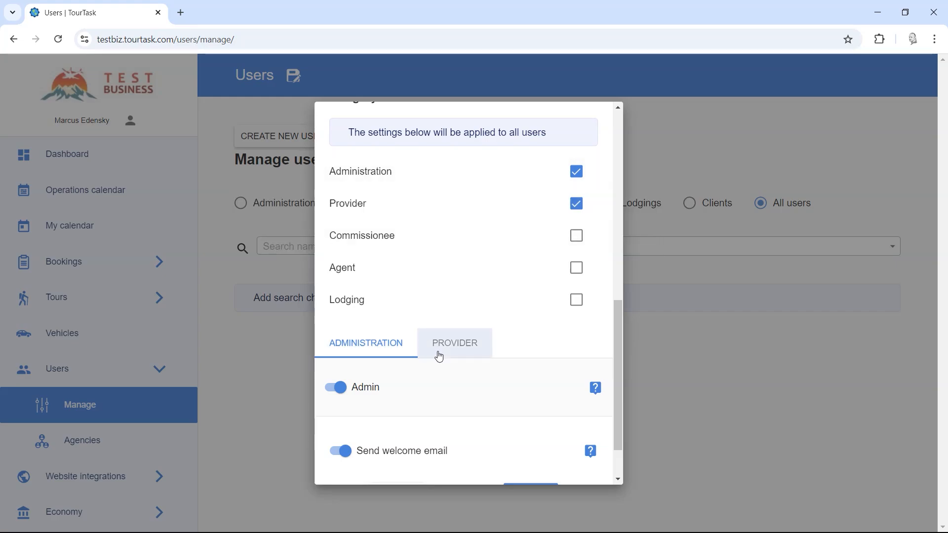
click(445, 346)
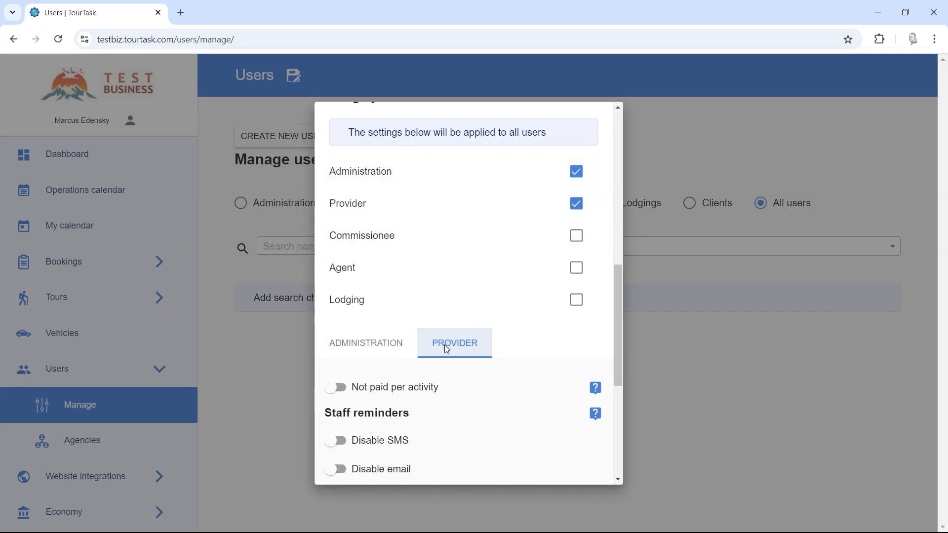
click(384, 345)
click(459, 345)
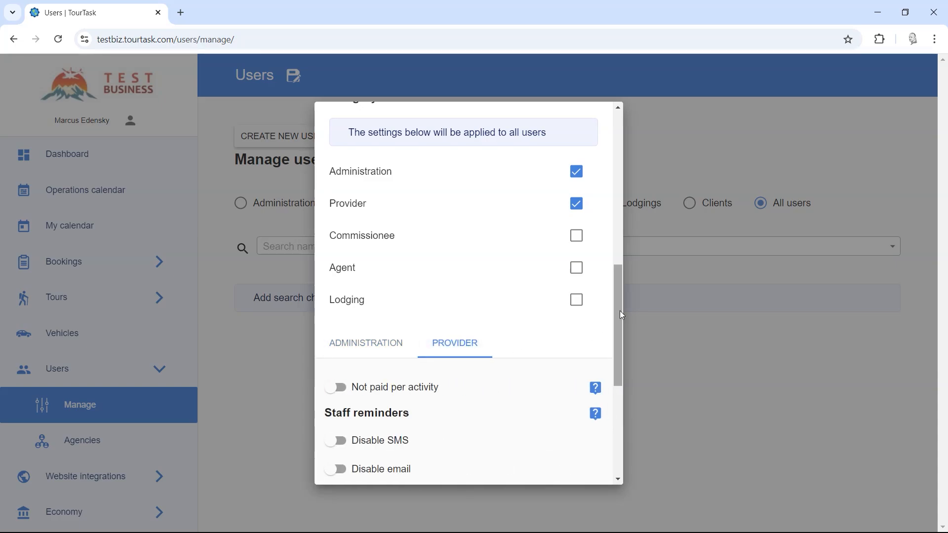
Read the Not paid per activity help and switch that option on.
drag(621, 313, 620, 354)
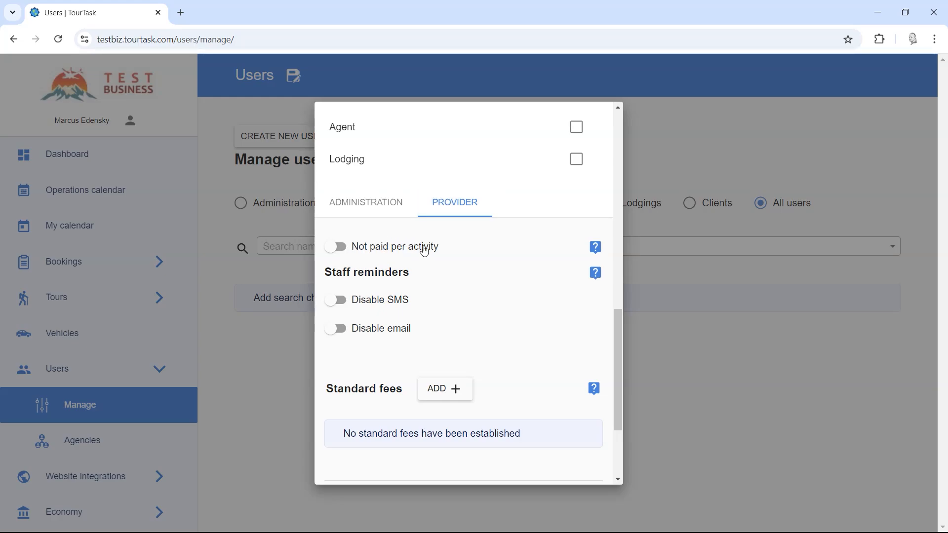
click(596, 246)
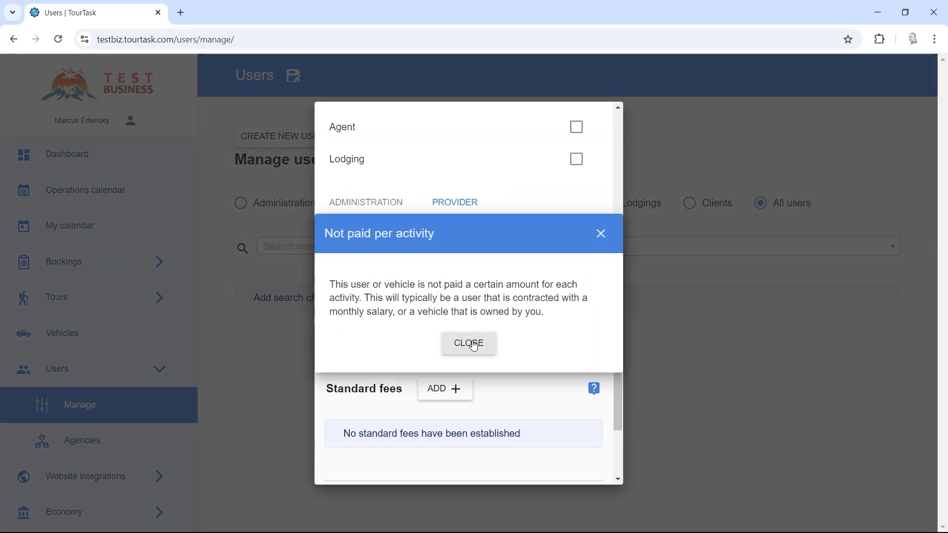
click(473, 344)
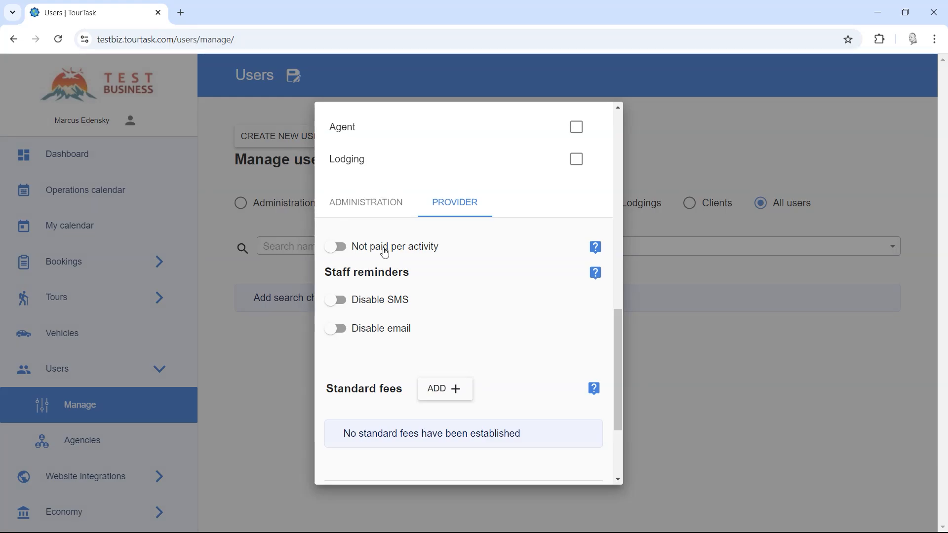
click(375, 253)
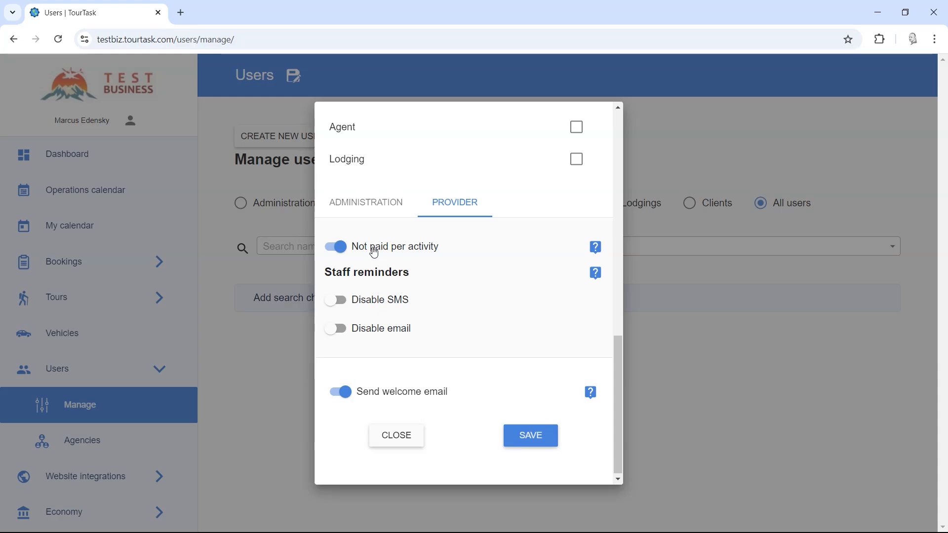
click(373, 251)
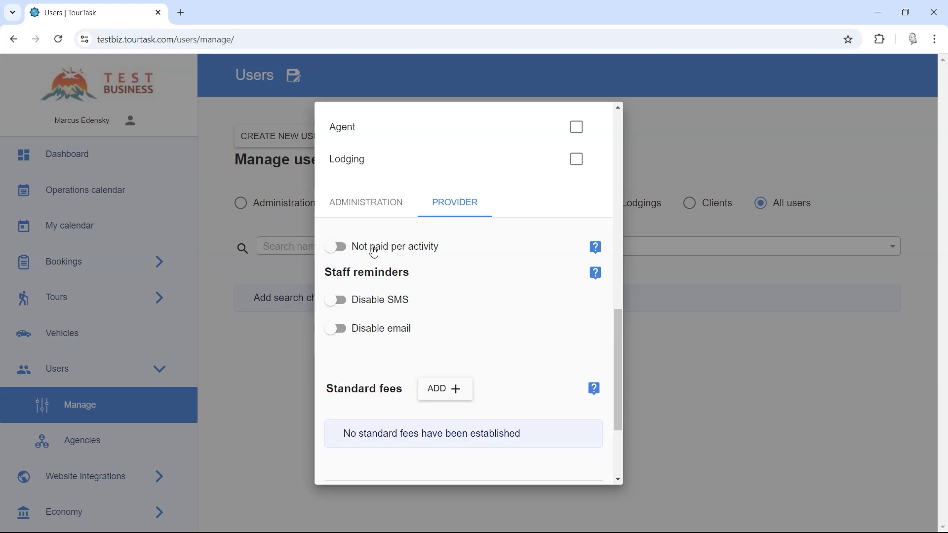
click(392, 246)
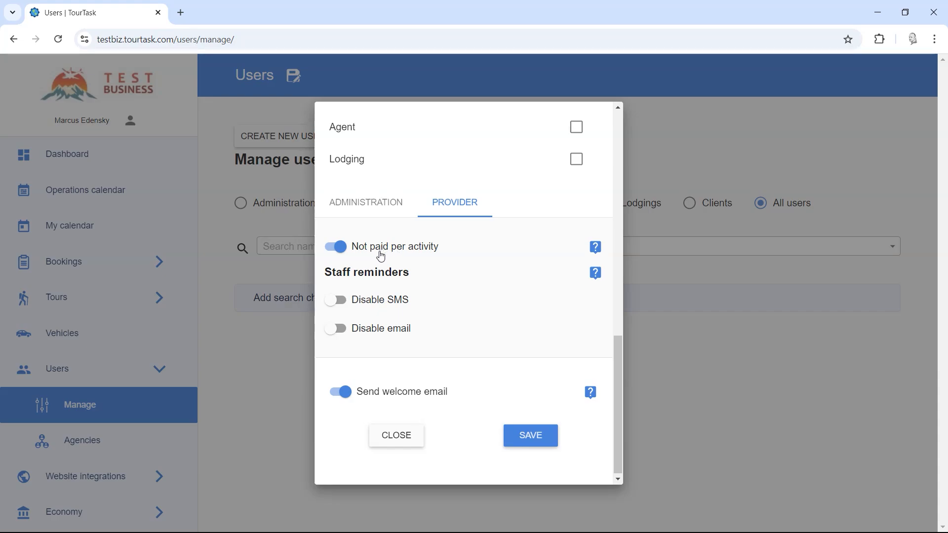
Read the Staff reminders help and toggle Disable SMS and Disable email on and off.
click(593, 280)
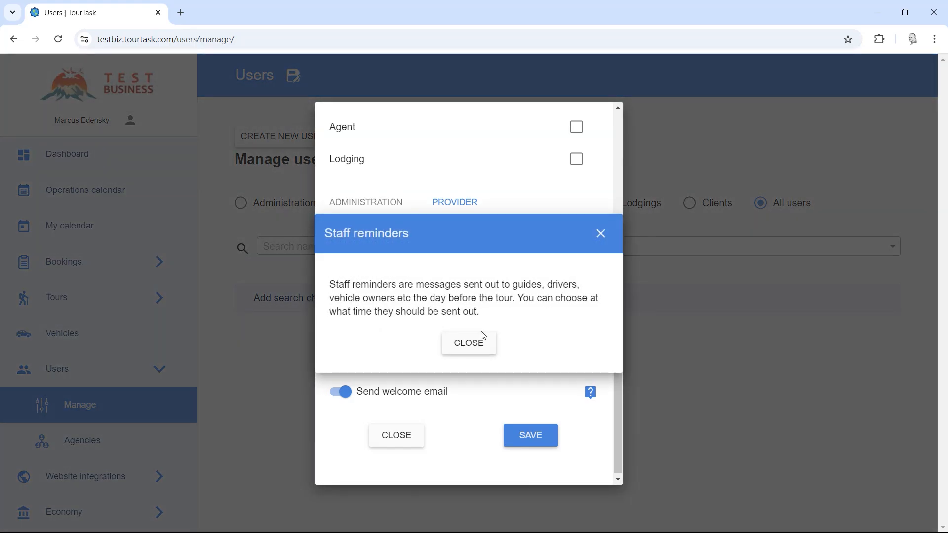
click(481, 340)
click(366, 302)
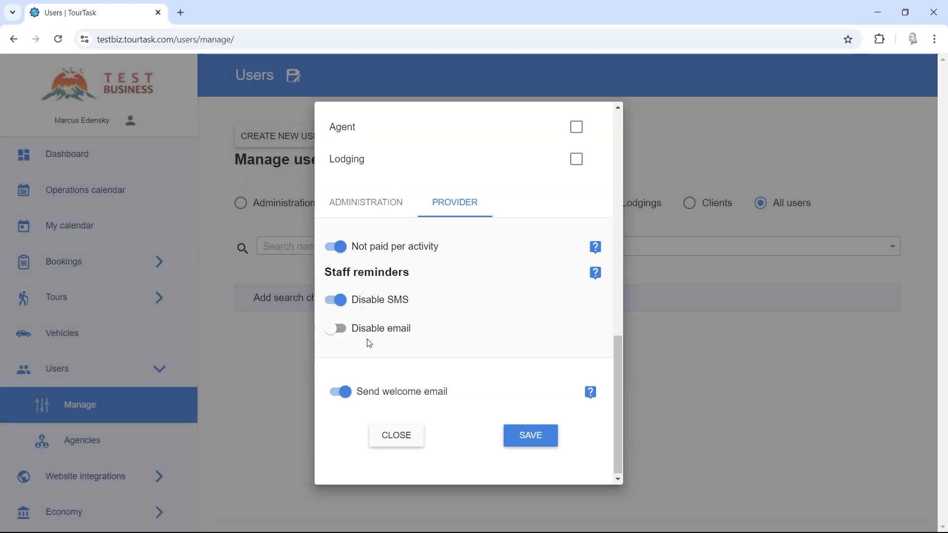
click(376, 333)
click(470, 214)
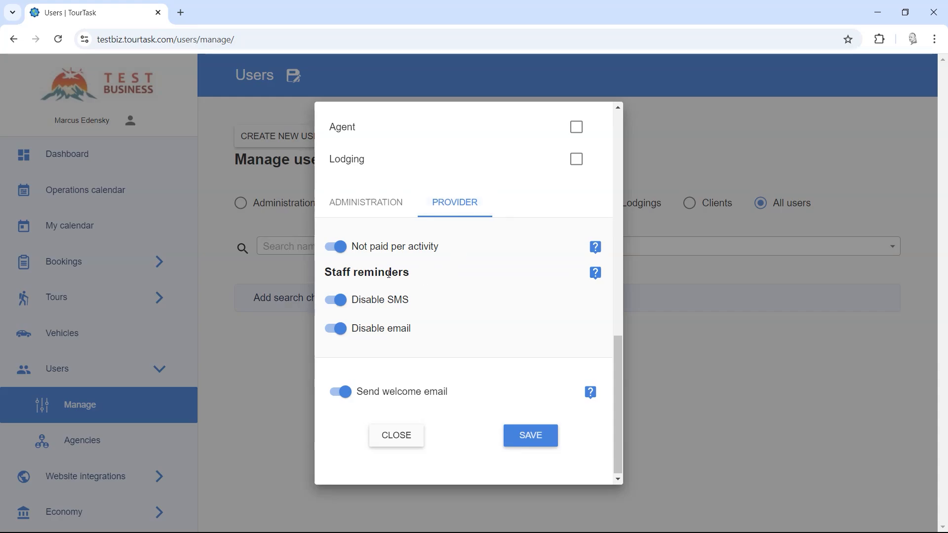
click(360, 303)
click(359, 311)
click(368, 302)
click(370, 330)
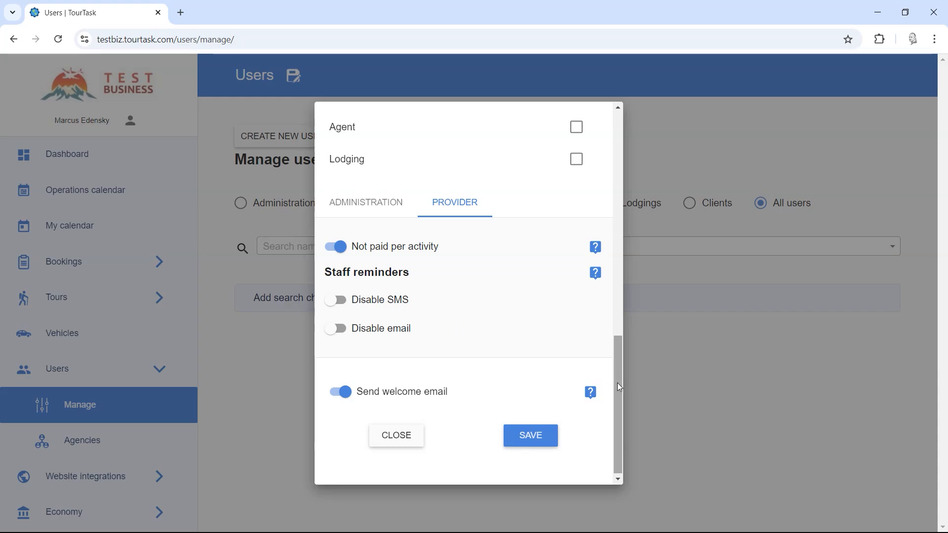
Add the Commissionee user category and open its settings tab.
drag(617, 383, 619, 317)
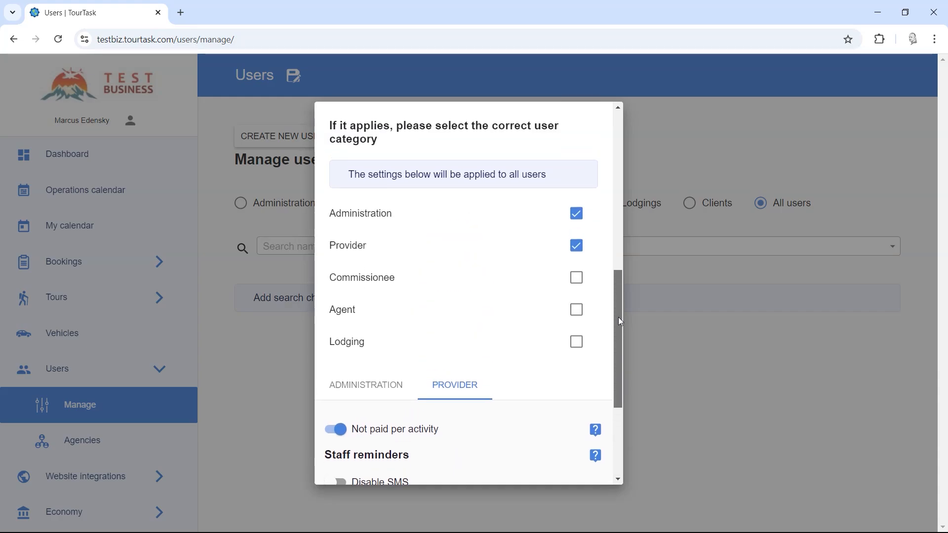
click(576, 277)
drag(620, 297, 615, 360)
click(554, 270)
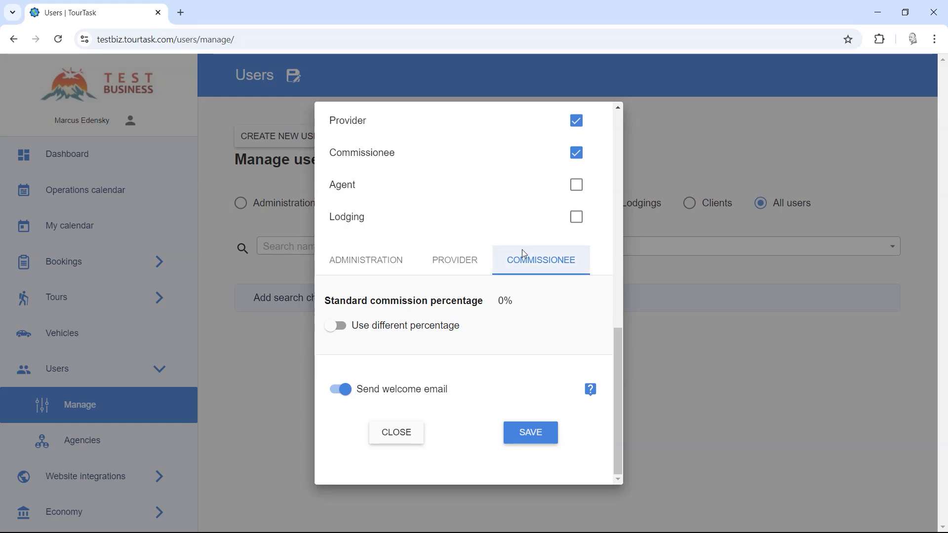
Enable a different commission percentage and set it to 5%.
click(414, 330)
click(366, 372)
scroll(382, 420, down, 2)
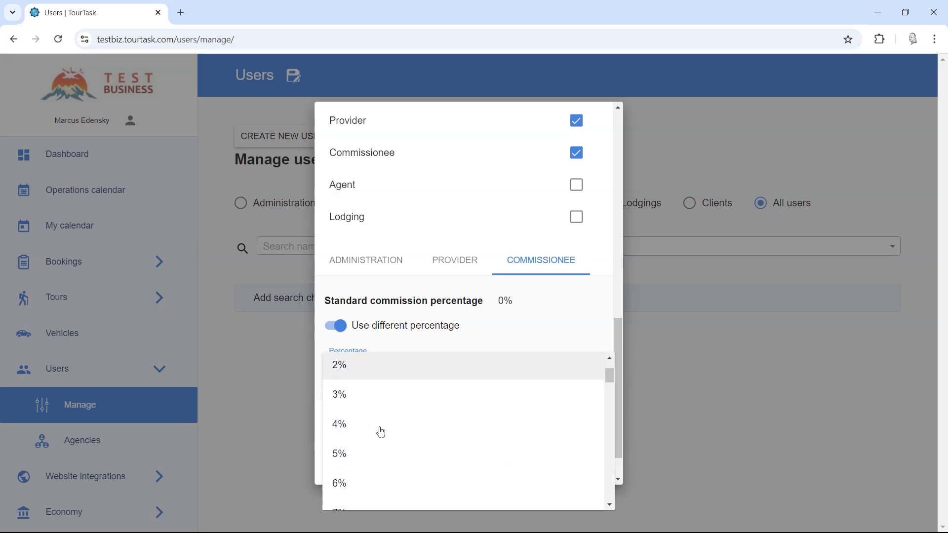
click(375, 452)
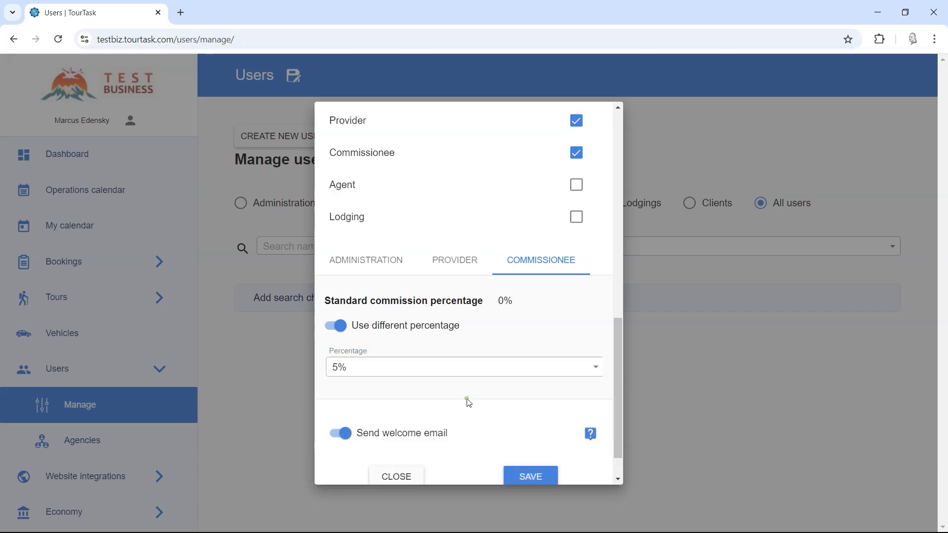
double_click(504, 301)
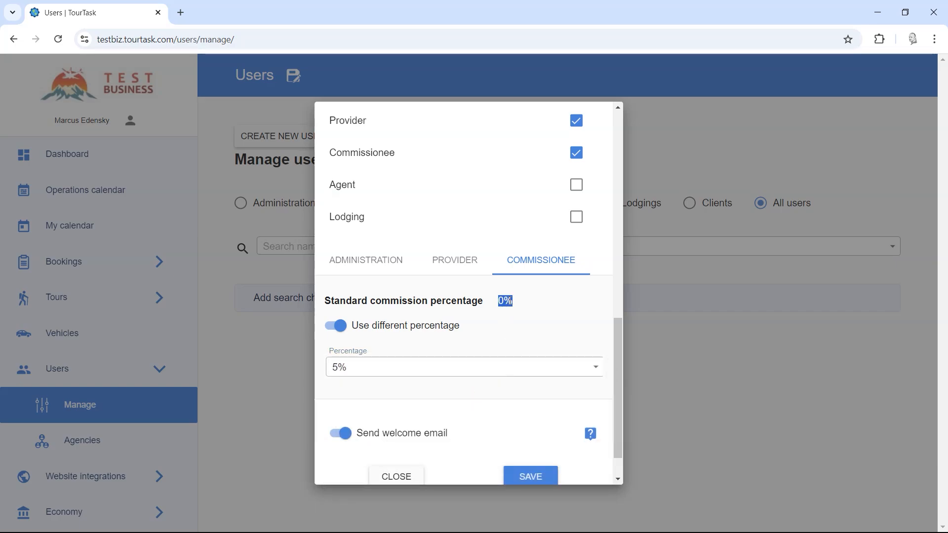
click(517, 309)
drag(619, 346, 621, 376)
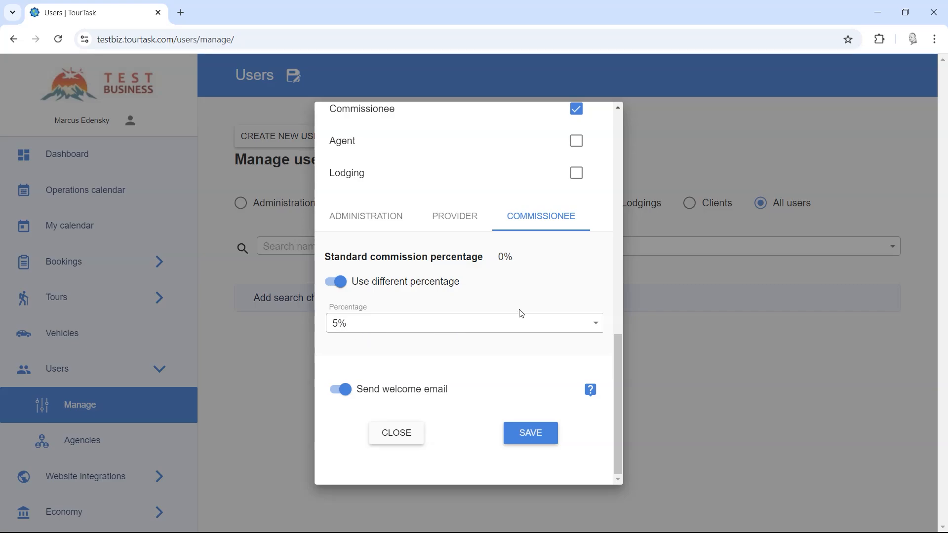
scroll(544, 326, up, 2)
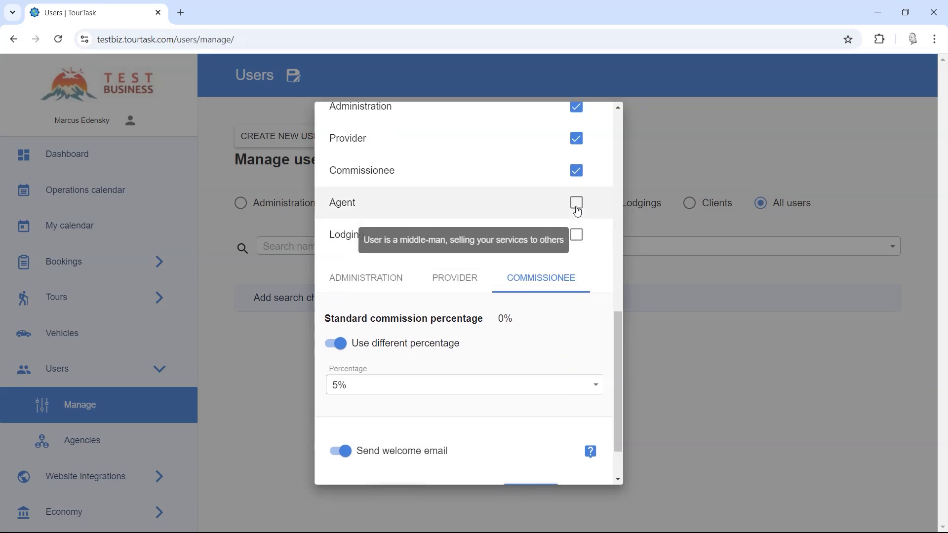
Add the Agent user category and set its tours discount to 15%.
click(577, 203)
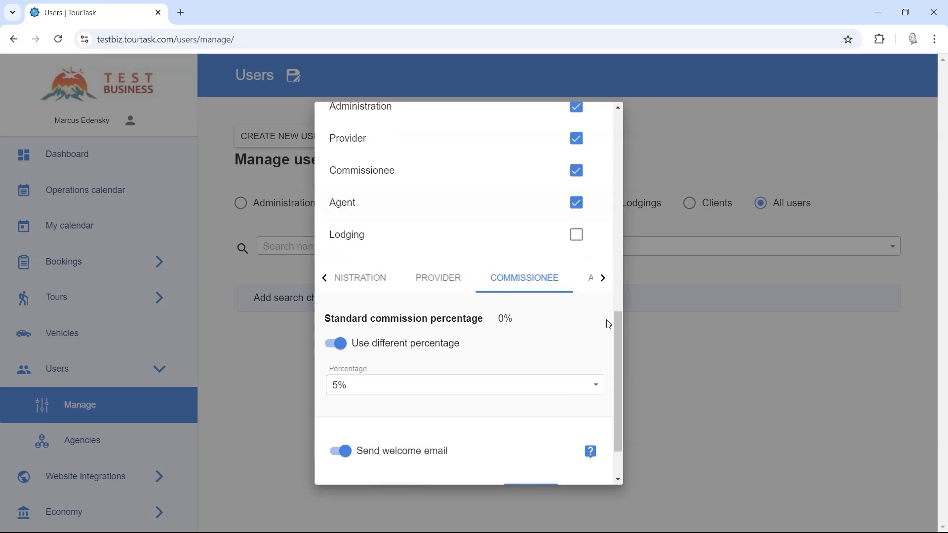
click(597, 286)
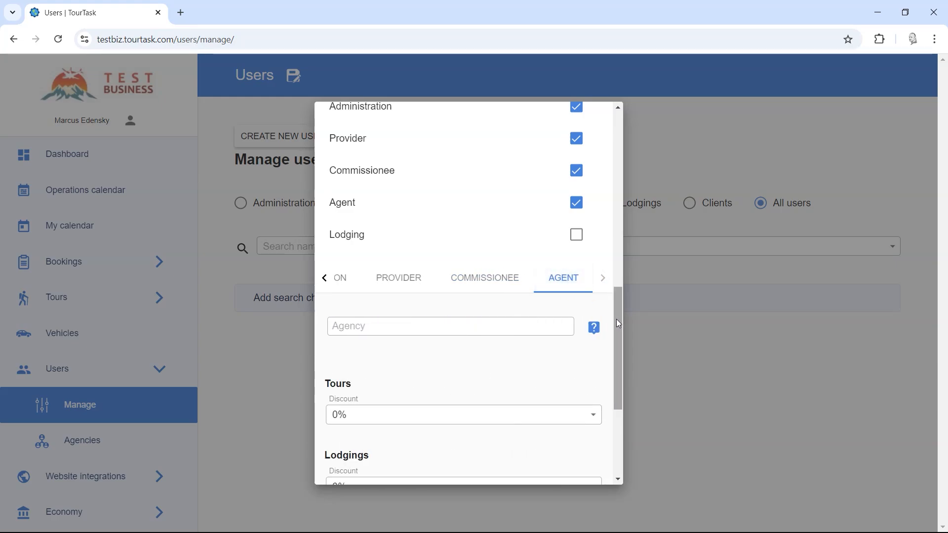
drag(617, 319, 617, 365)
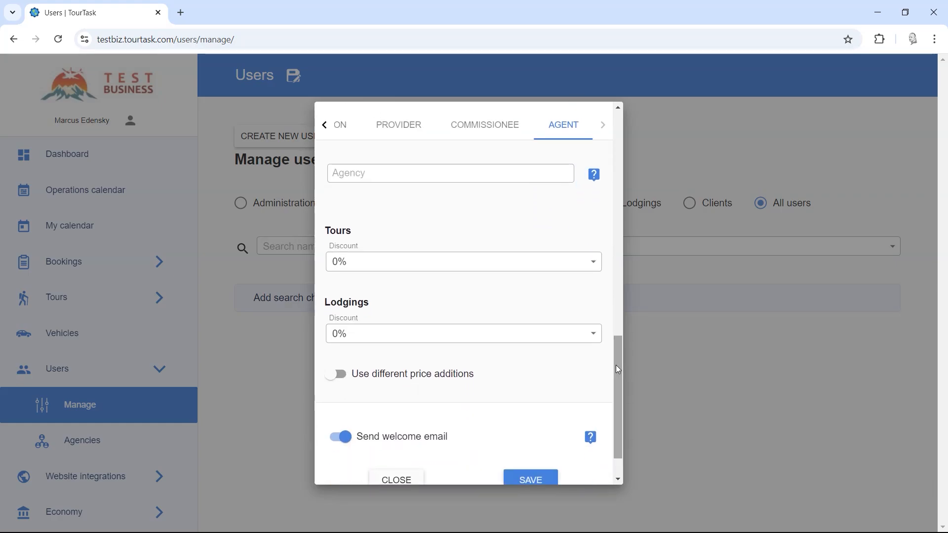
click(370, 268)
scroll(370, 331, down, 5)
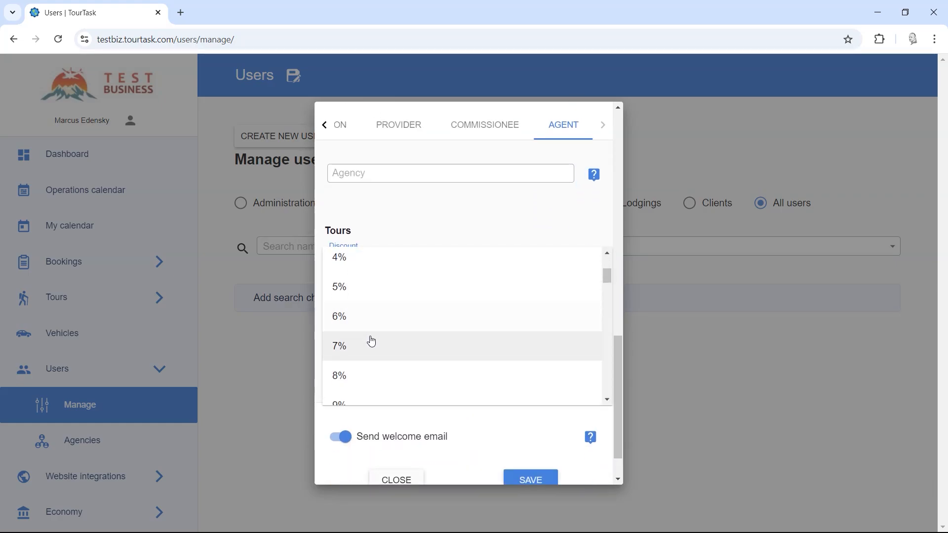
scroll(370, 341, down, 4)
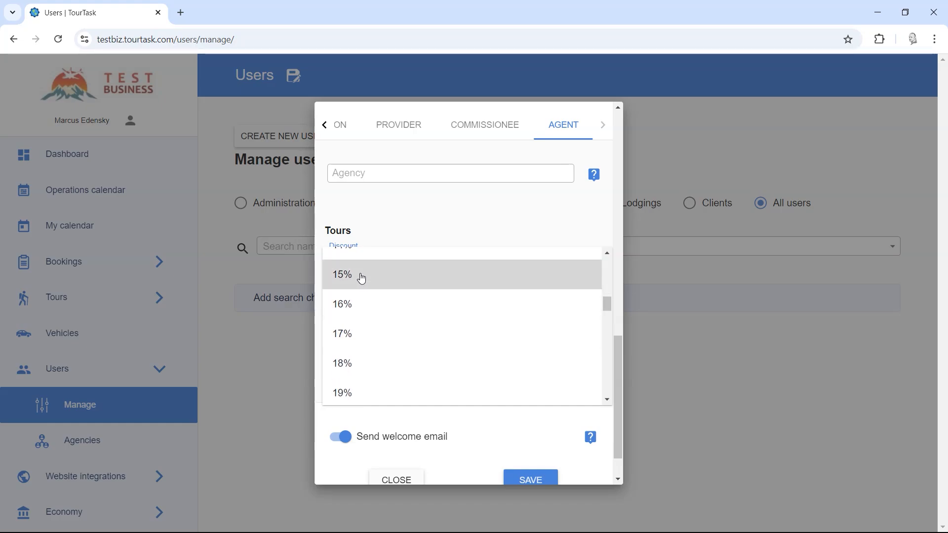
click(361, 275)
Read the help for the Agency field.
scroll(425, 304, up, 3)
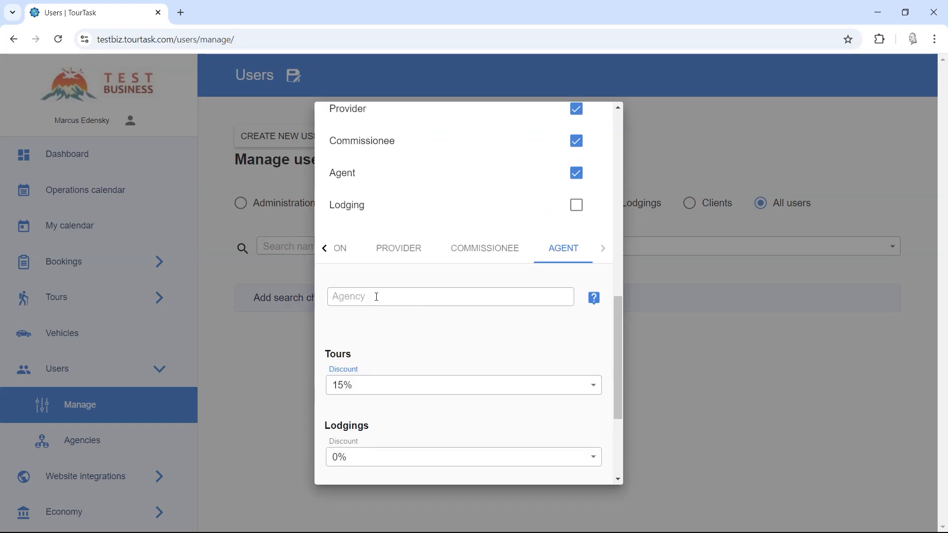
click(599, 305)
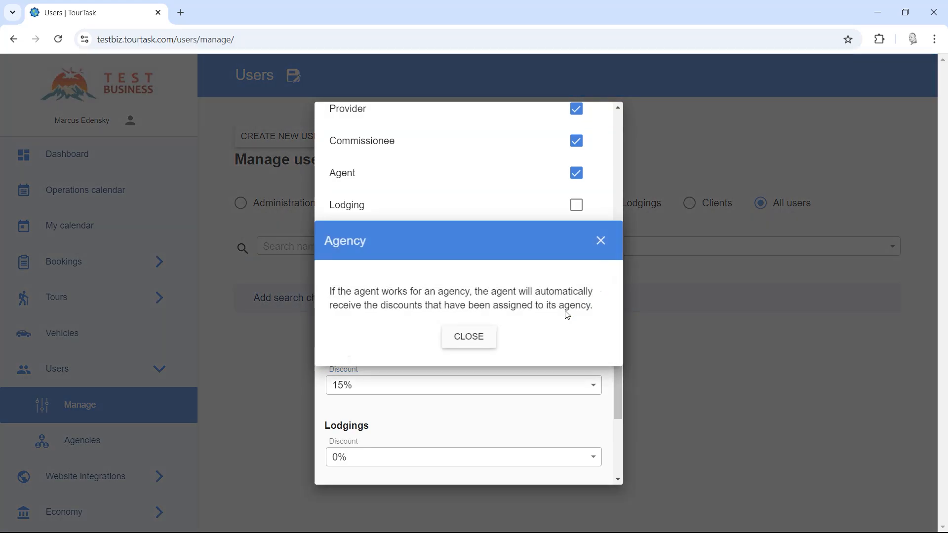
click(469, 336)
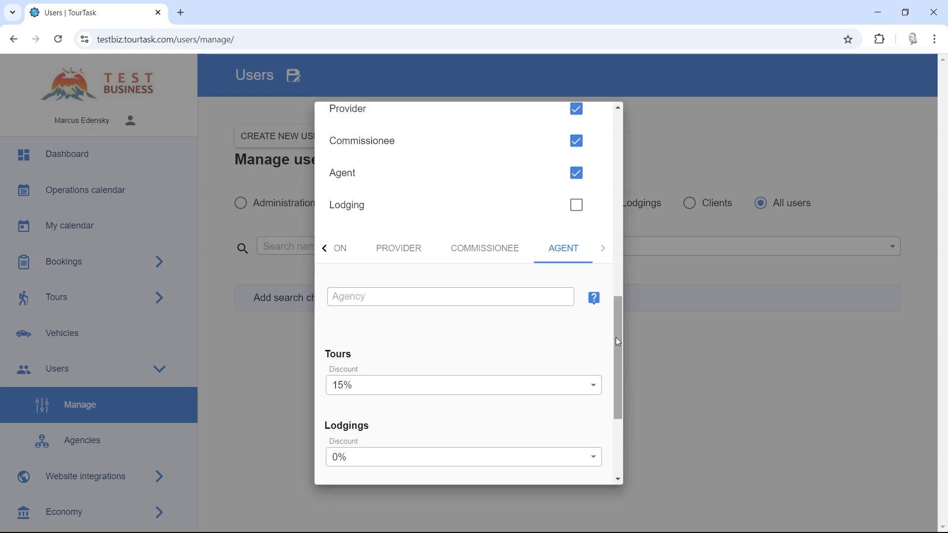
drag(618, 342, 618, 404)
click(358, 289)
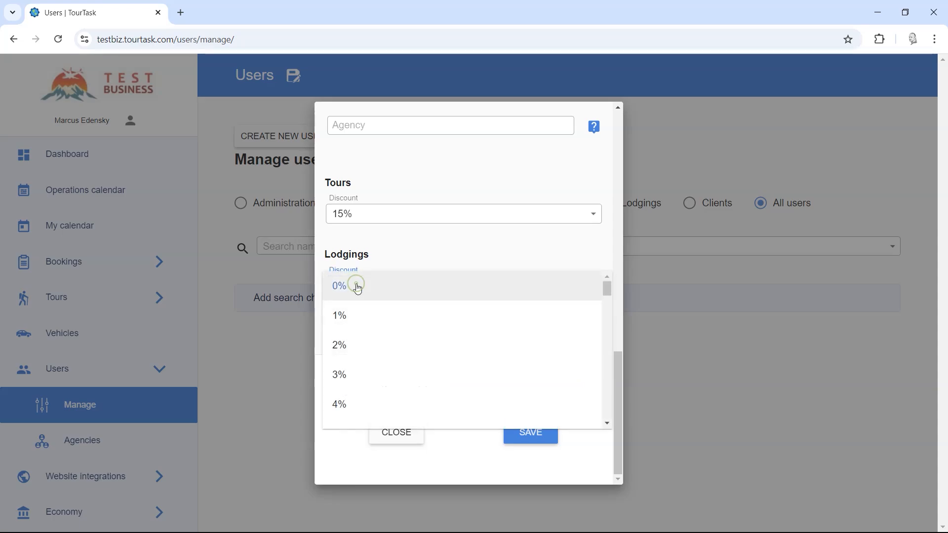
scroll(362, 406, down, 1)
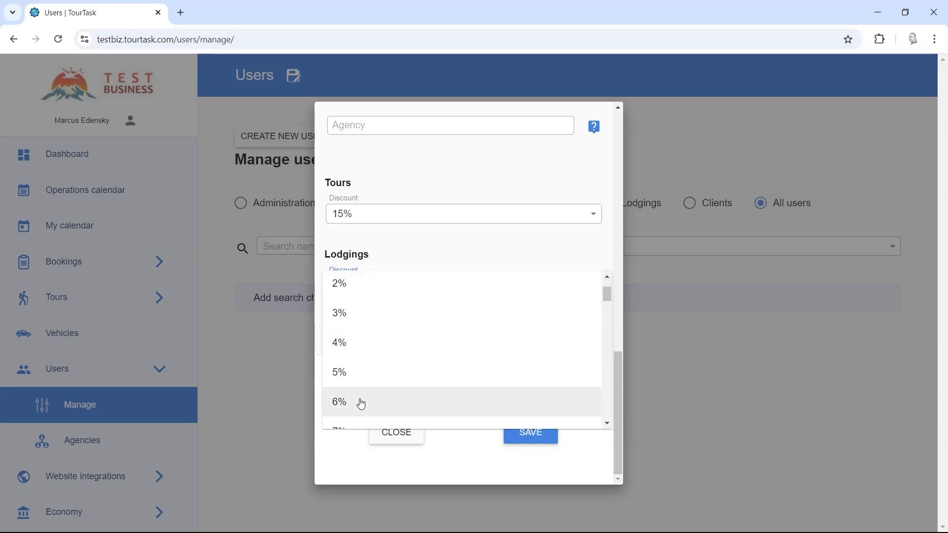
scroll(361, 402, down, 2)
scroll(362, 395, up, 1)
scroll(365, 383, up, 2)
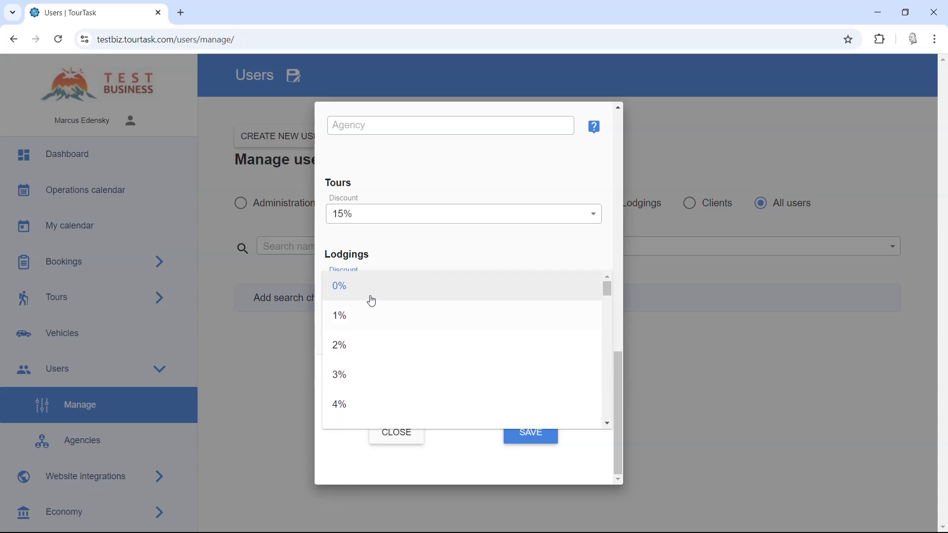
click(412, 258)
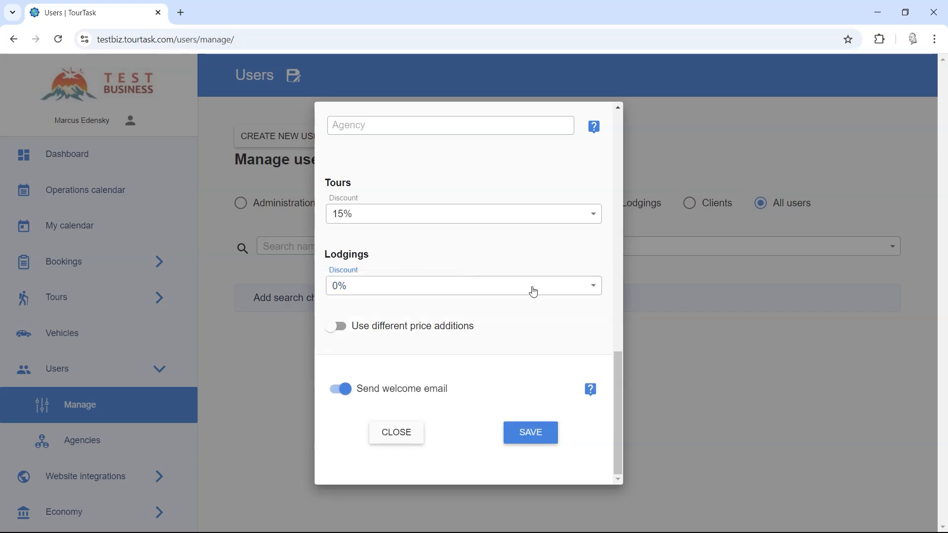
Switch on Use different price additions, view the percentage addition options, and switch it off again.
click(370, 322)
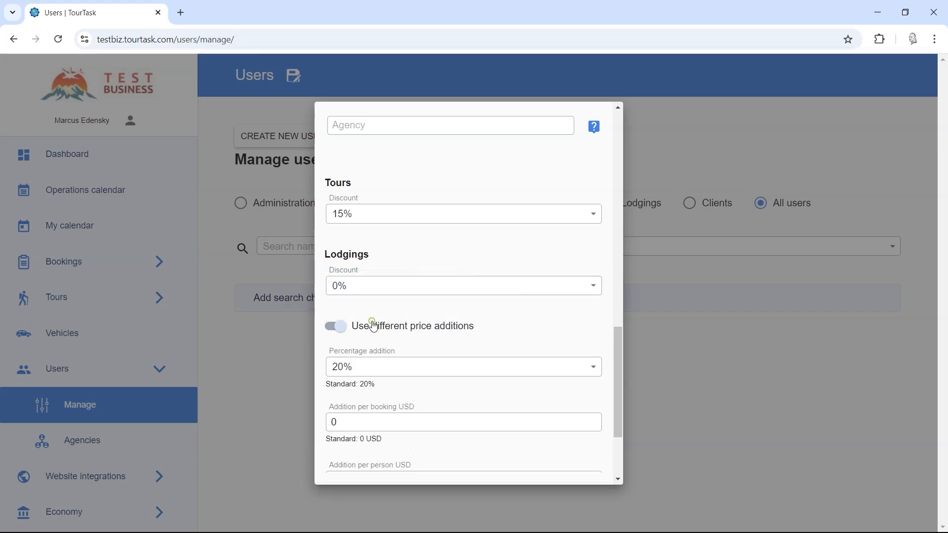
drag(616, 328, 619, 387)
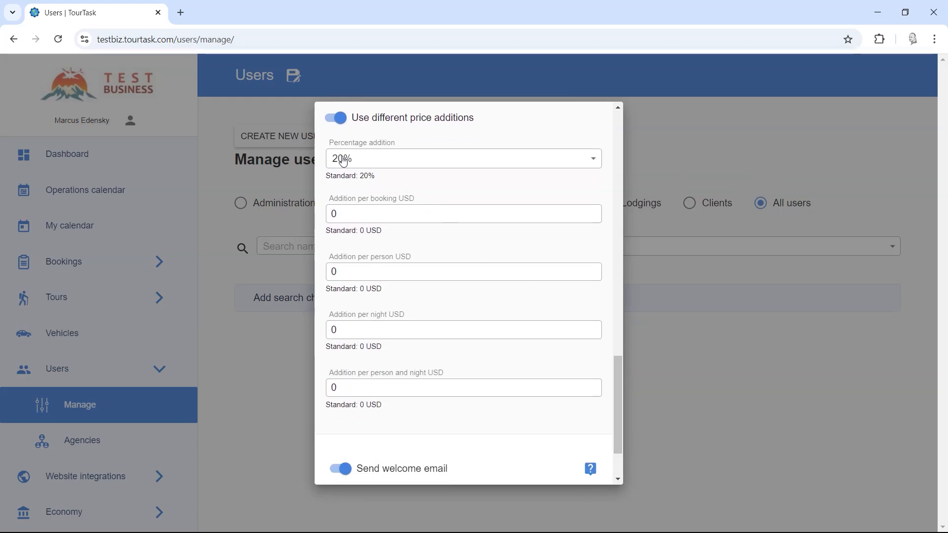
click(362, 164)
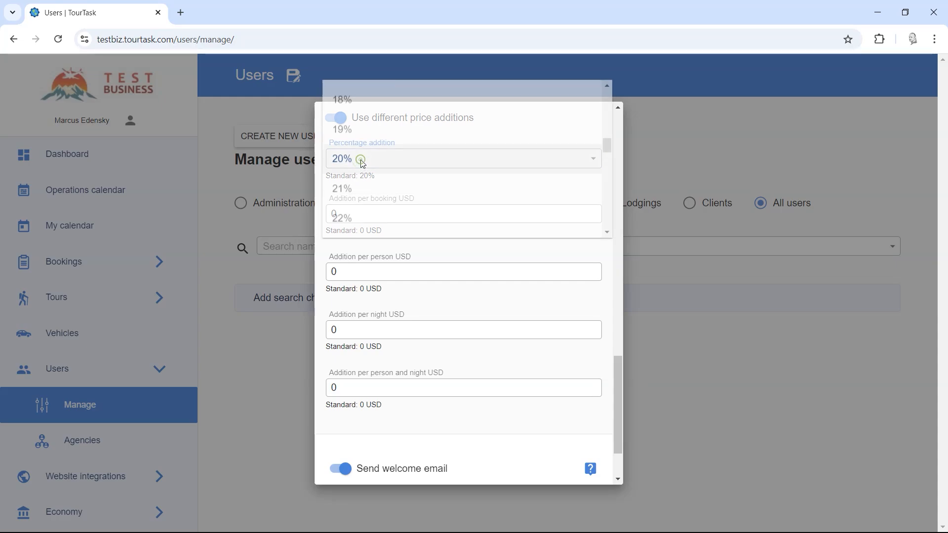
click(360, 159)
scroll(377, 183, up, 1)
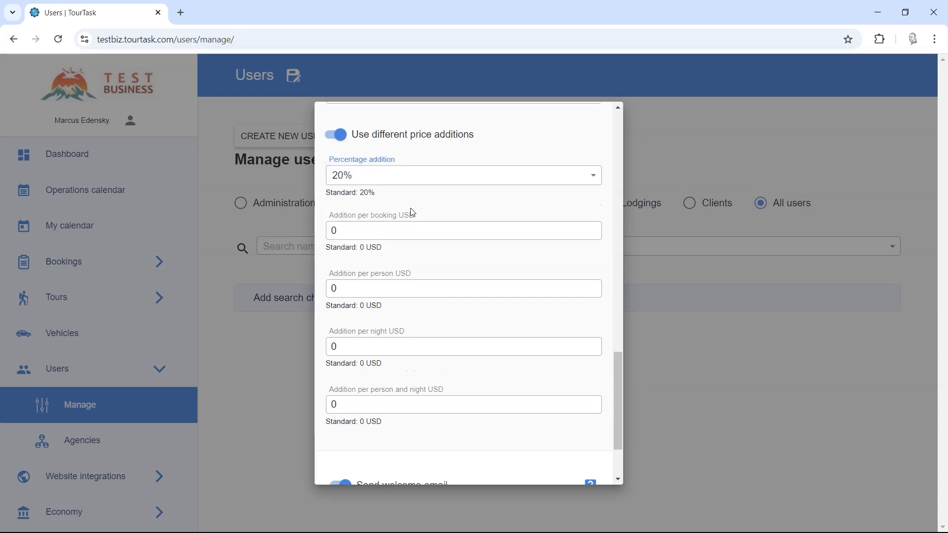
click(388, 187)
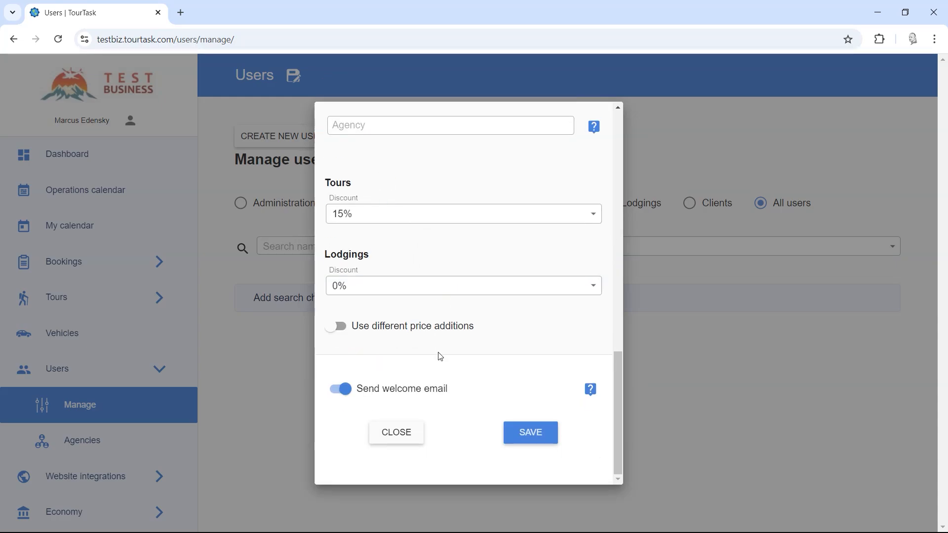
Add the Lodging user category and open its settings tab.
drag(619, 383, 614, 286)
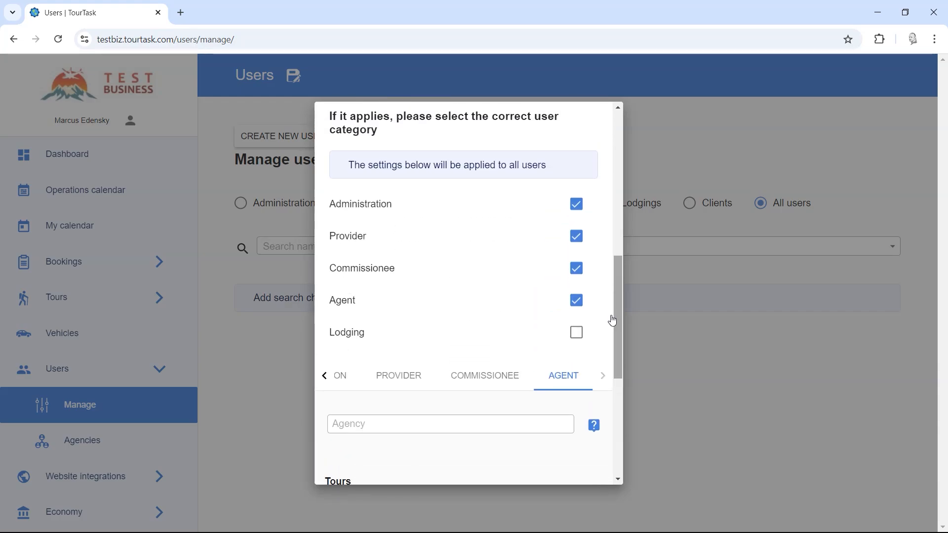
click(576, 335)
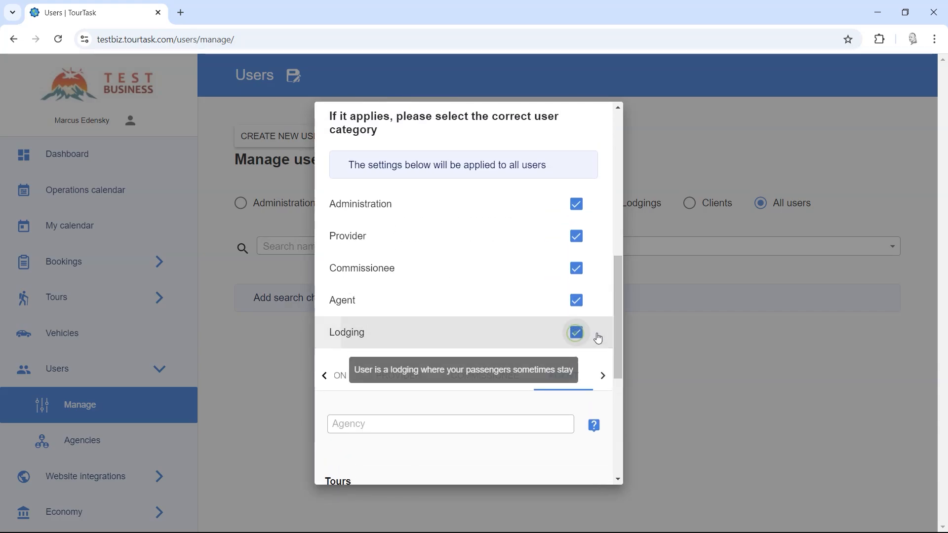
drag(617, 301, 617, 327)
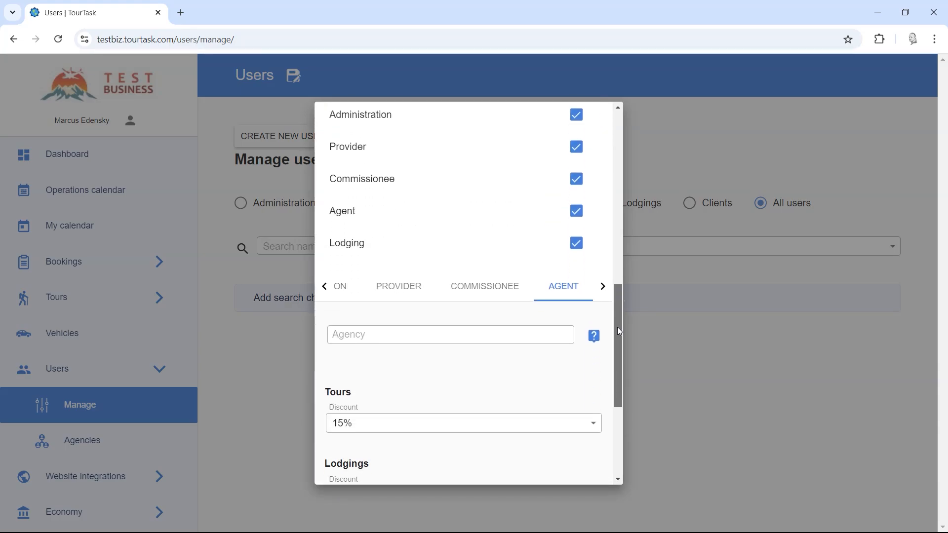
click(603, 288)
click(568, 293)
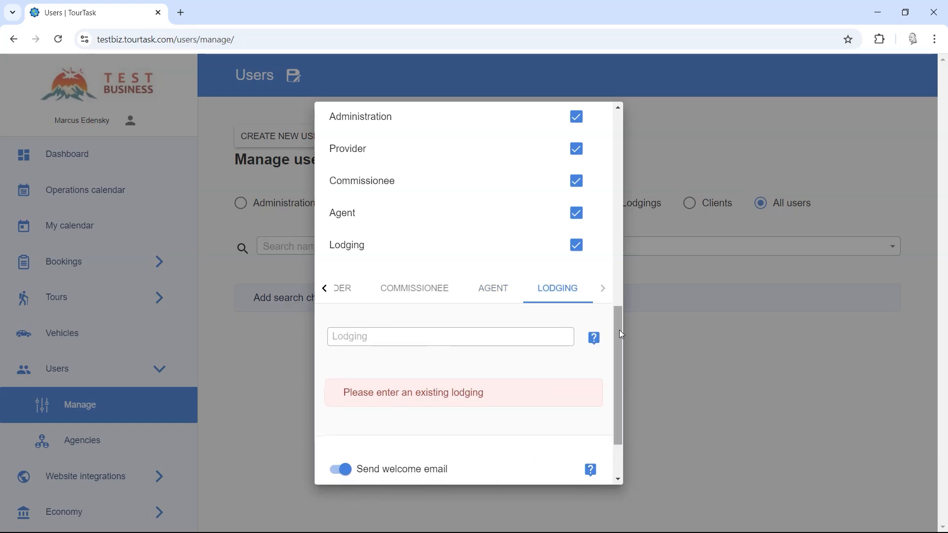
Read the help for the Lodging field.
drag(621, 334, 620, 361)
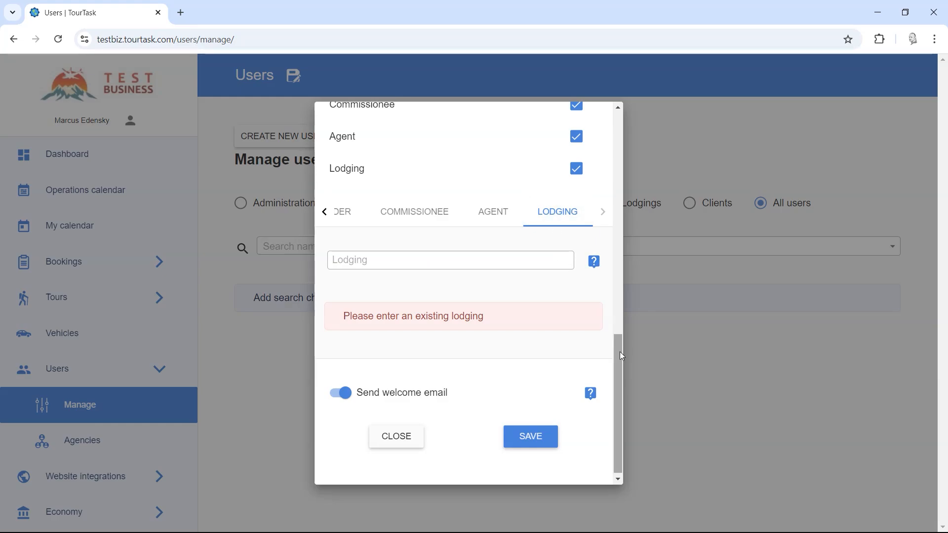
mouse_move(615, 354)
mouse_down()
mouse_move(615, 324)
mouse_move(617, 361)
mouse_up()
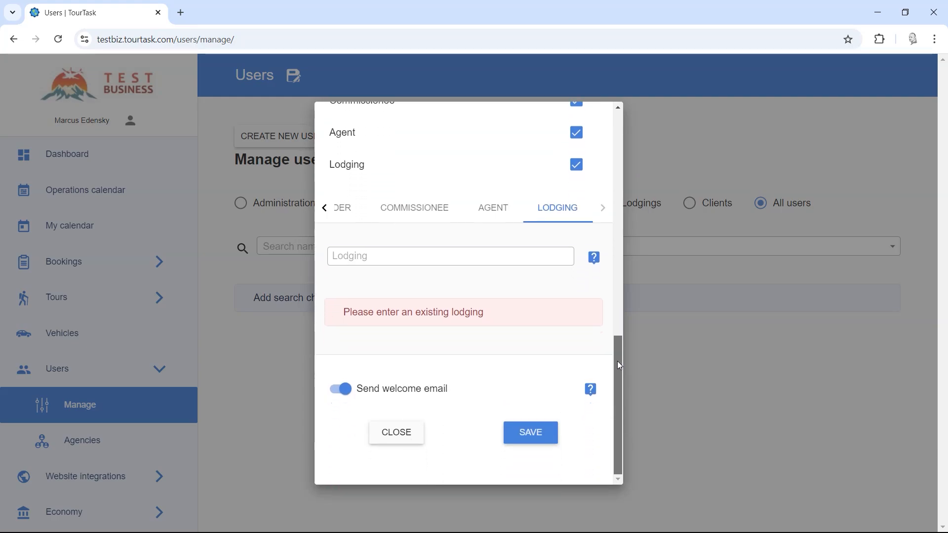
click(595, 261)
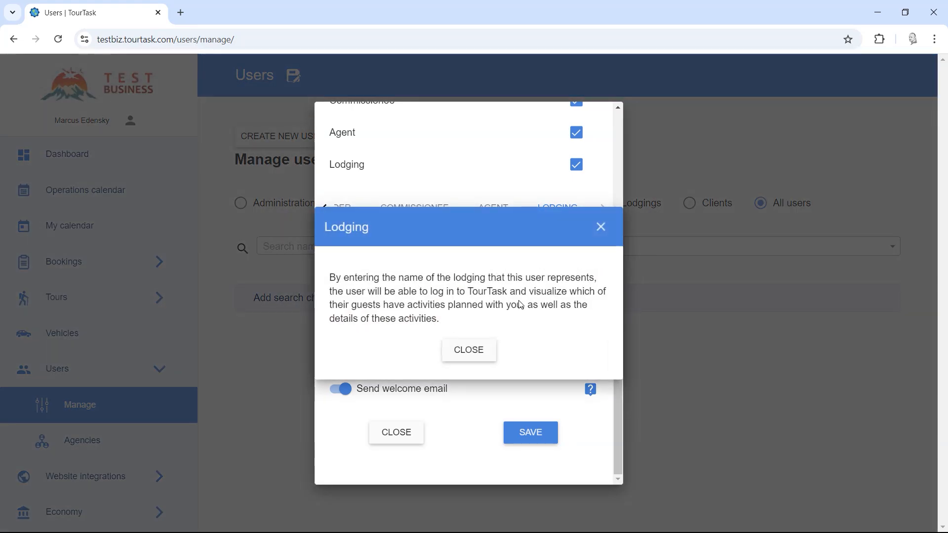
click(482, 352)
Try entering ah as the lodging, then clear the field.
click(374, 255)
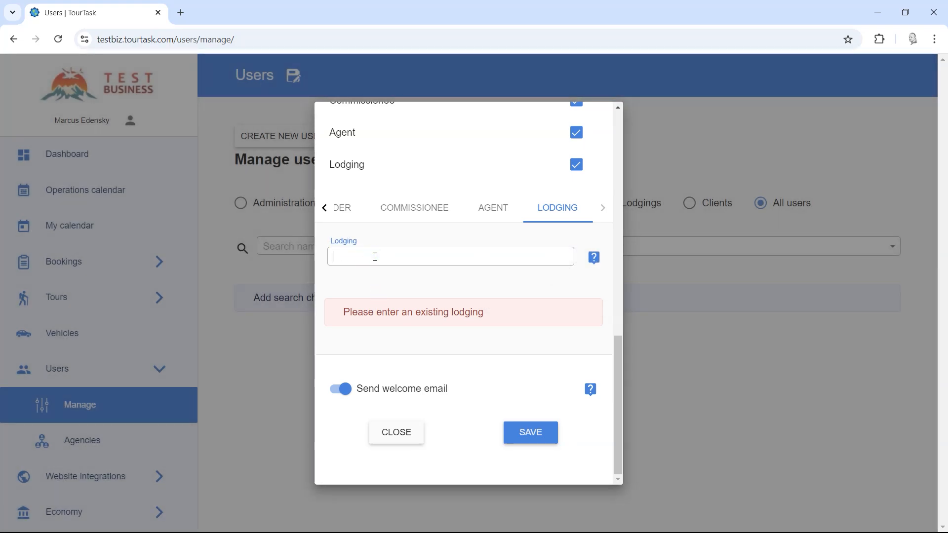
text(ah)
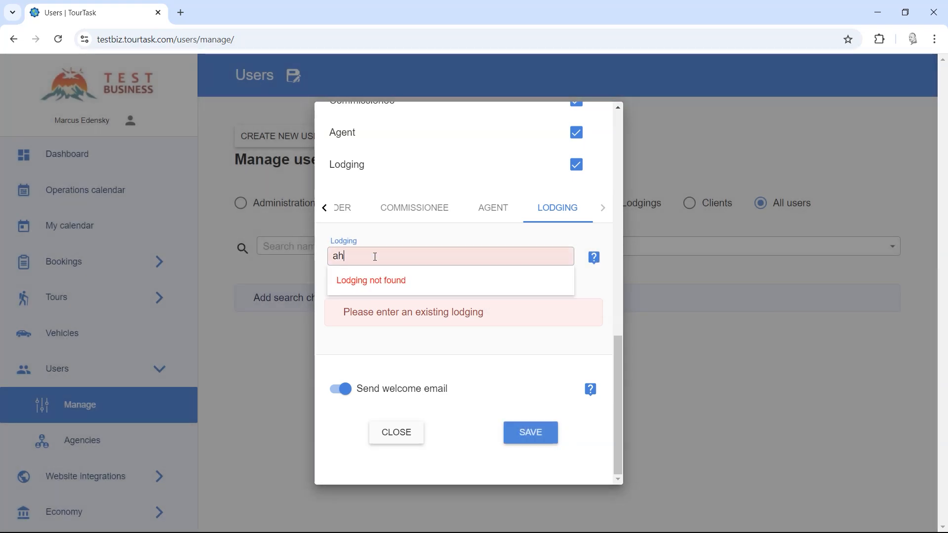
double_click(338, 256)
key(BackSpace)
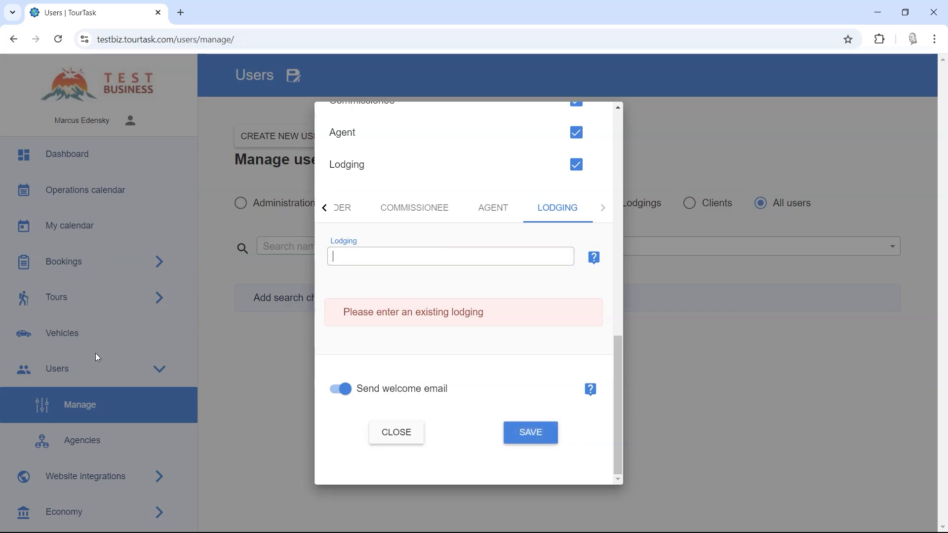
Toggle Send welcome email off and back on and read its help.
click(616, 374)
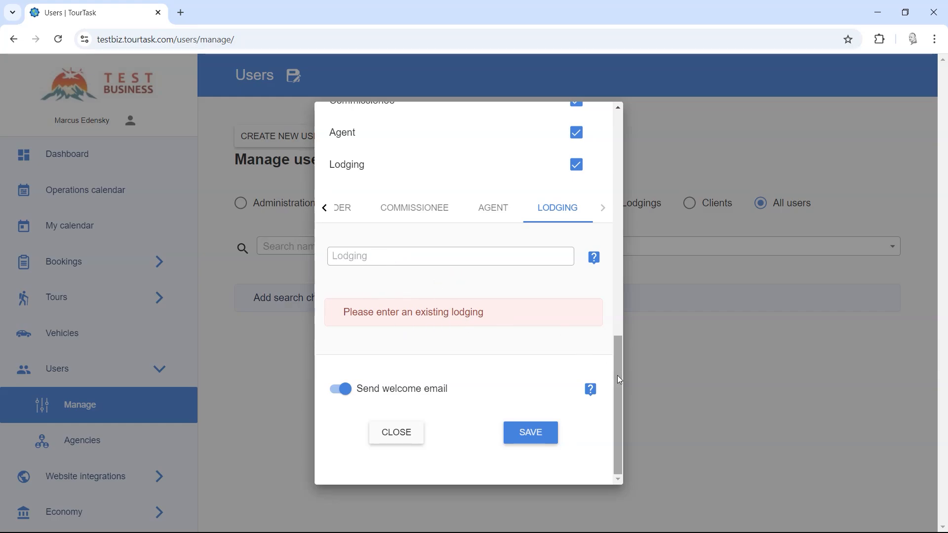
drag(617, 376, 620, 403)
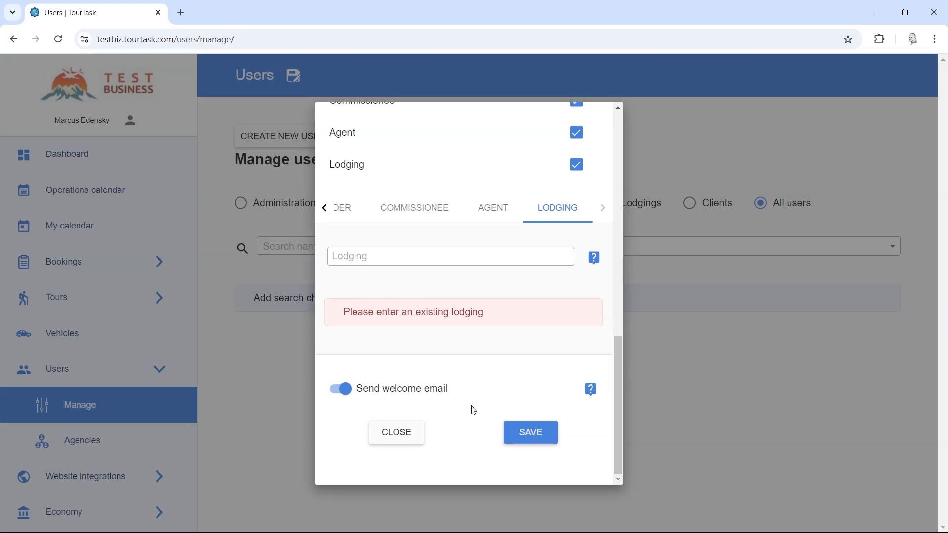
click(343, 390)
click(343, 390)
click(591, 391)
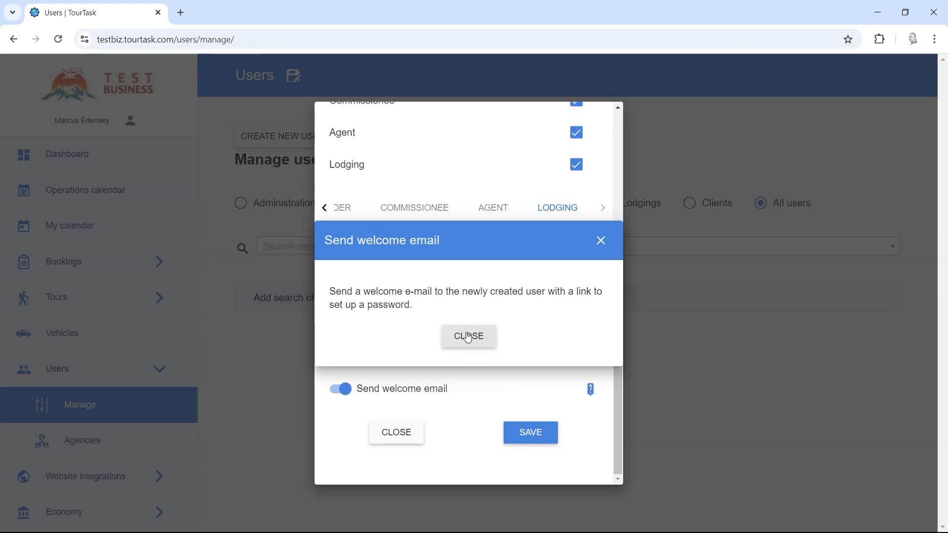
click(469, 338)
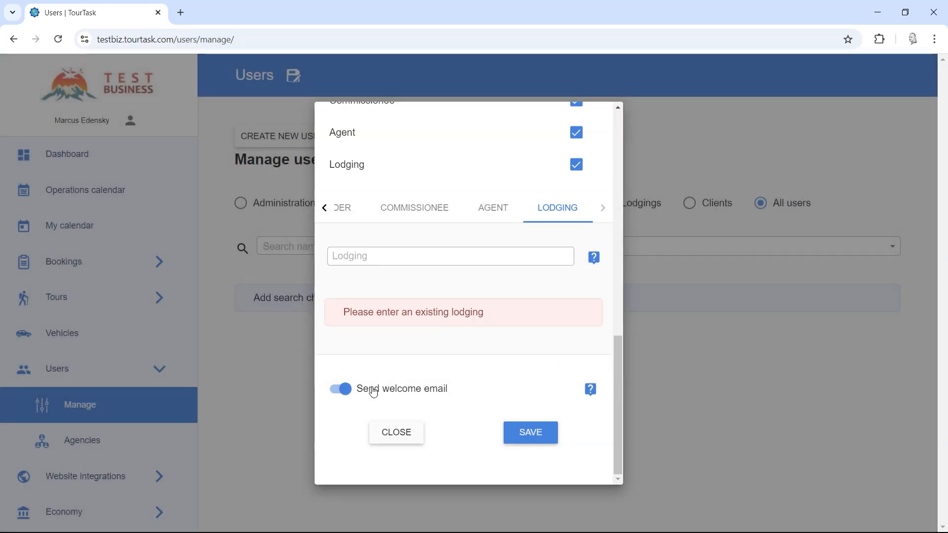
Review the Send welcome email help again and save the new user.
click(589, 392)
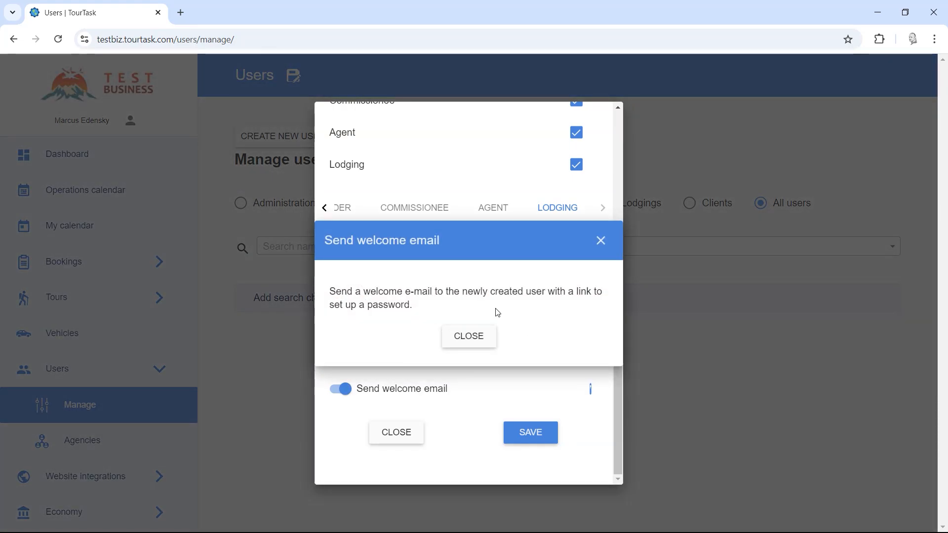
drag(404, 307, 328, 313)
click(447, 313)
click(462, 343)
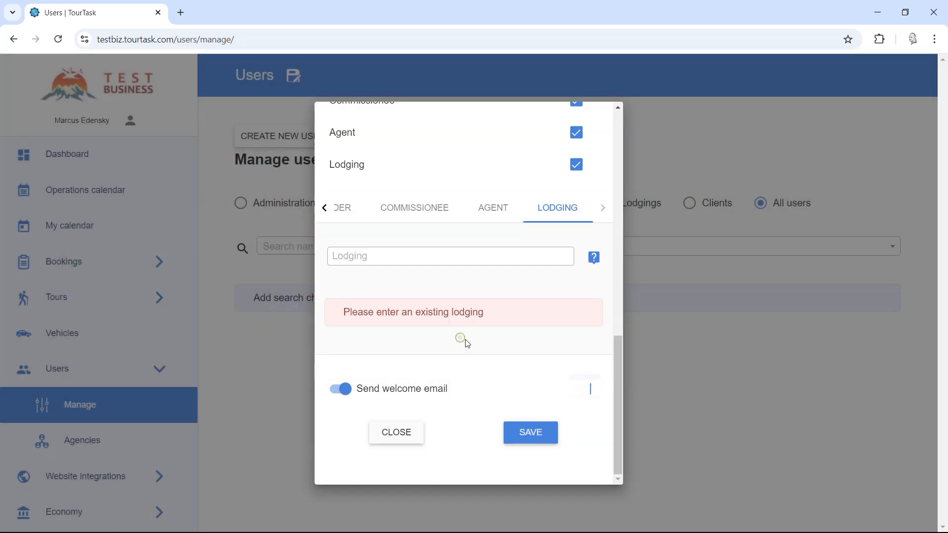
click(529, 435)
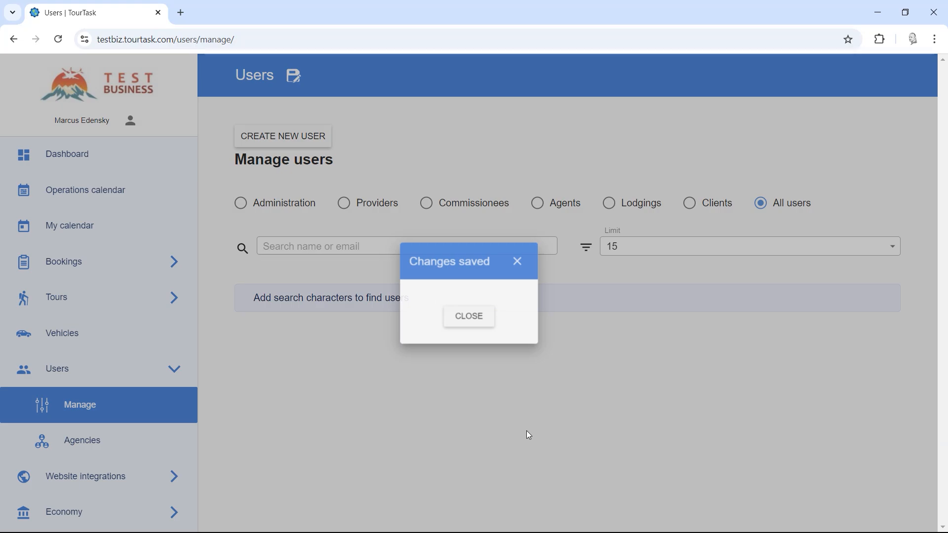